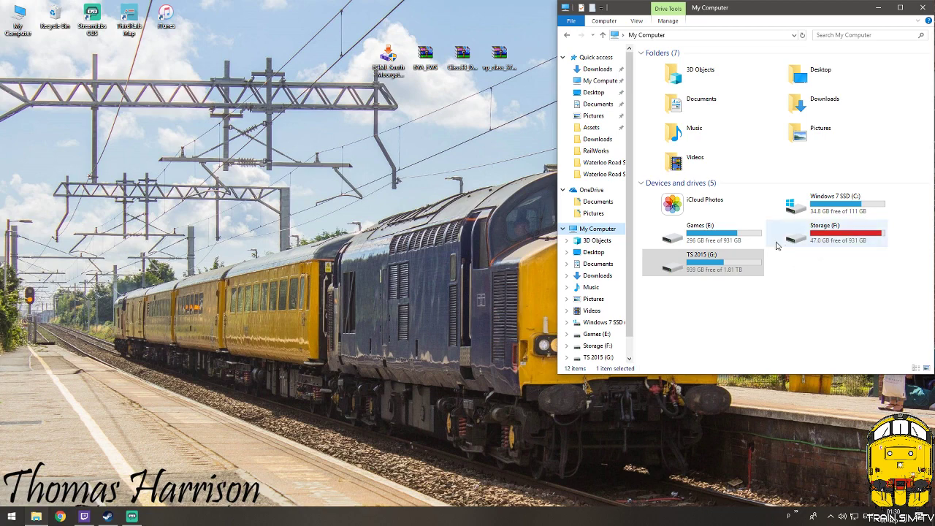
Check the infotips of the ECML South, BYA_EWS, Class83_DRS and class 37 desktop files, then nudge the installer left
click(390, 62)
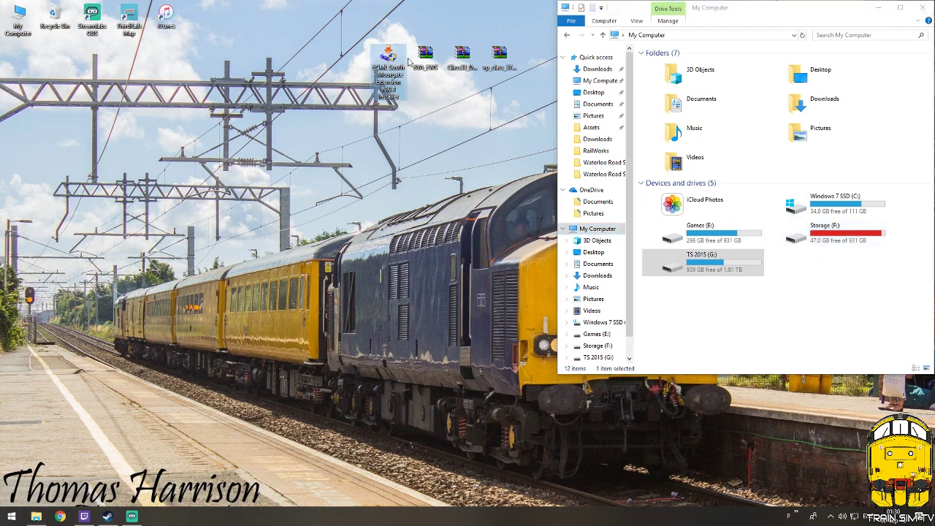
click(425, 59)
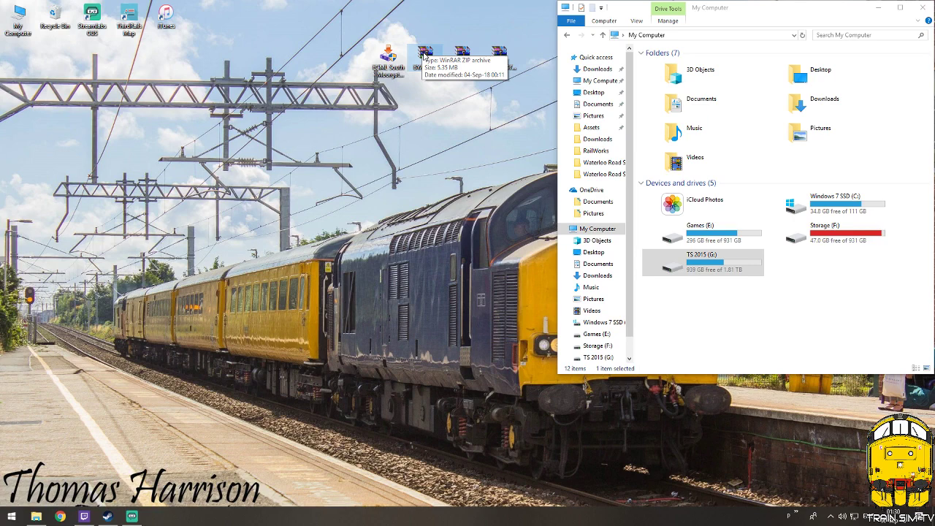
click(463, 55)
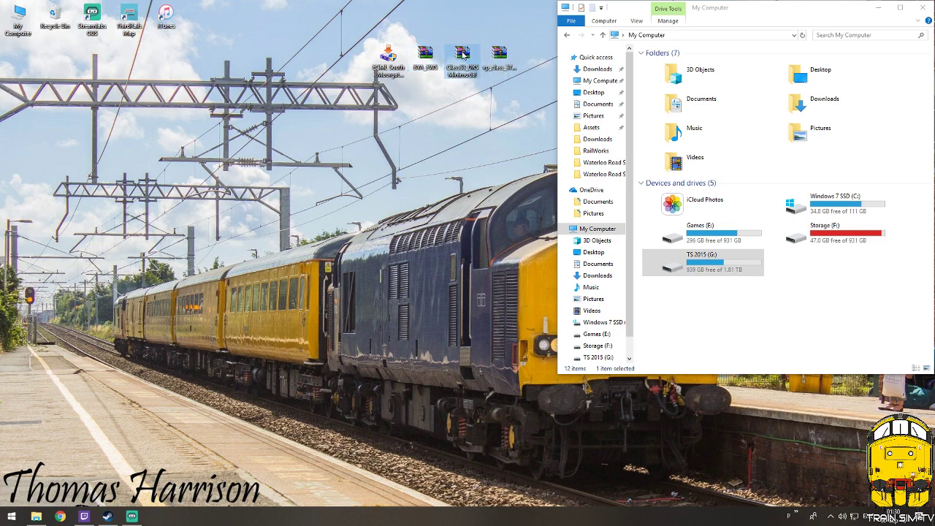
click(499, 61)
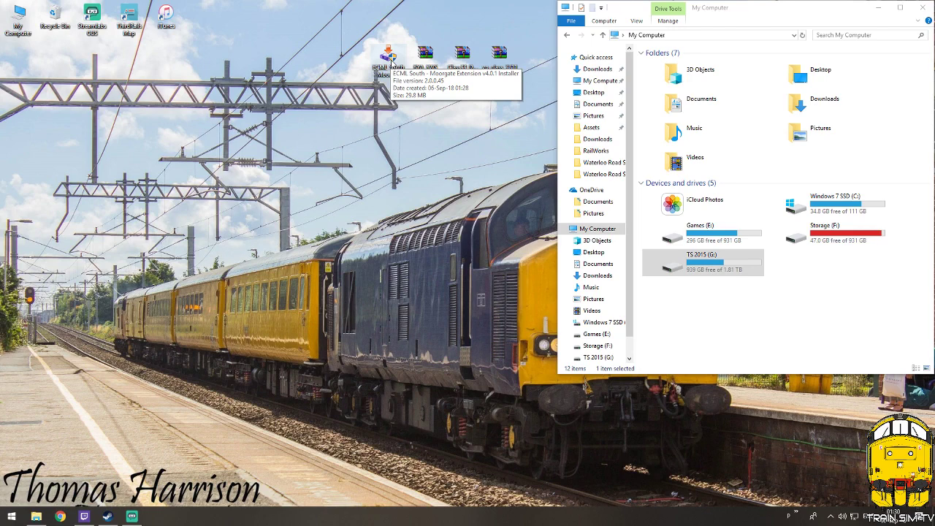
drag(389, 64, 356, 55)
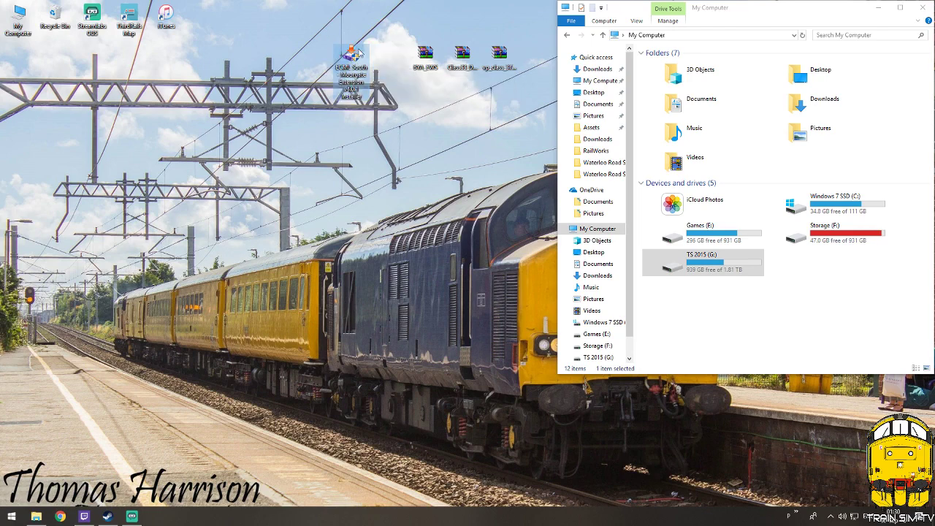
click(378, 56)
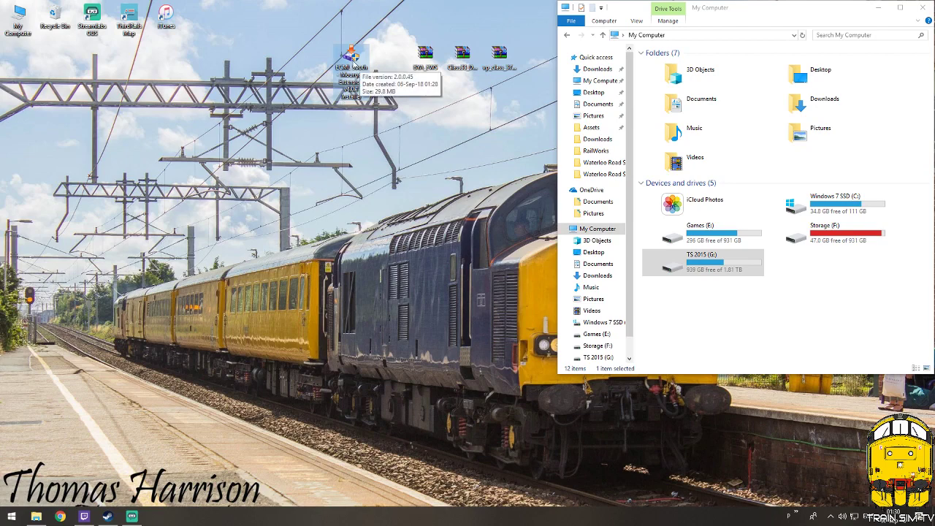
Run the ECML South installer as administrator and let it past SmartScreen with Run anyway
right_click(351, 63)
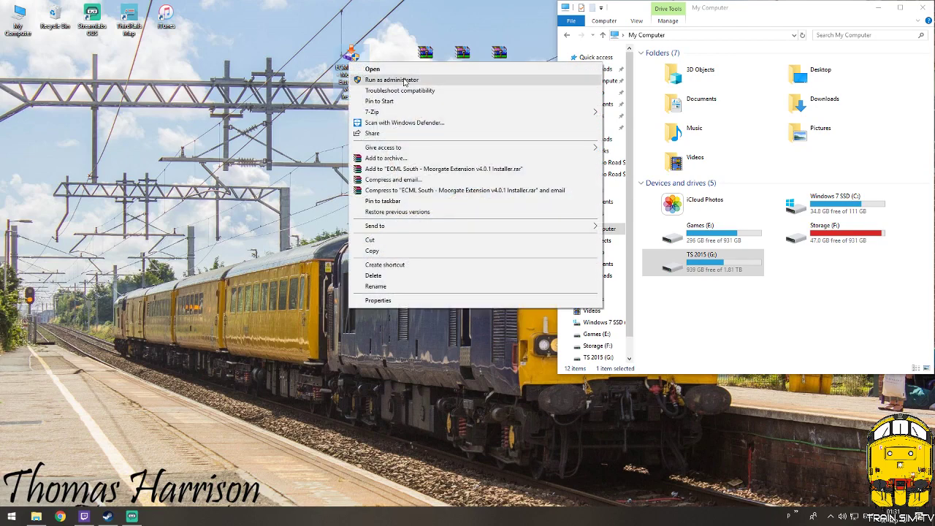
click(404, 80)
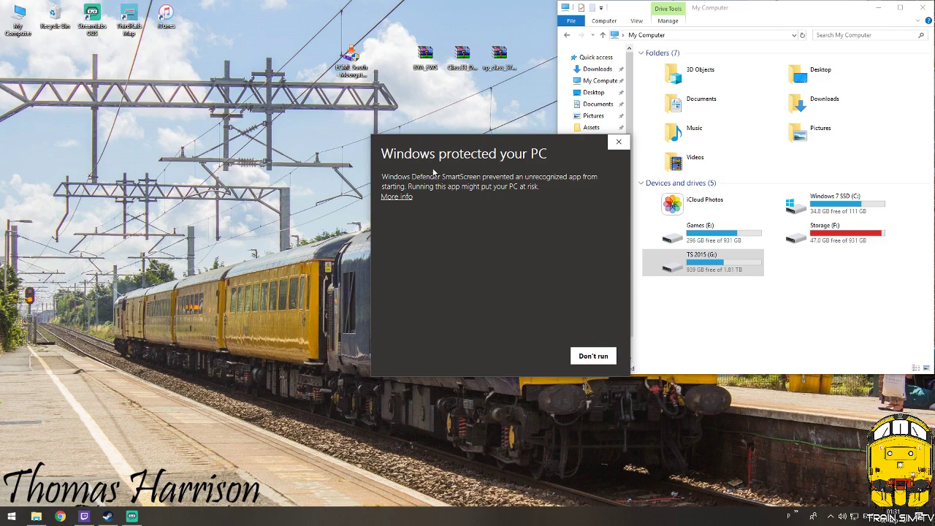
click(397, 197)
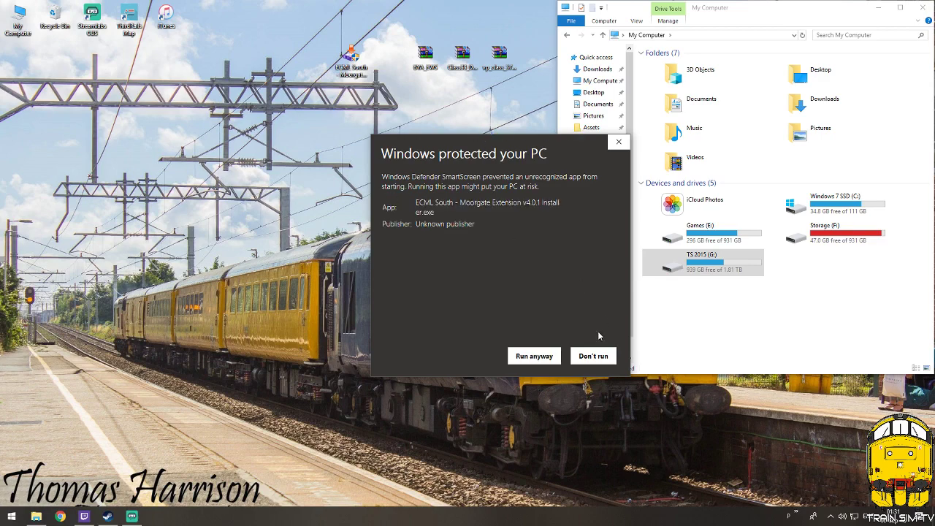
click(533, 356)
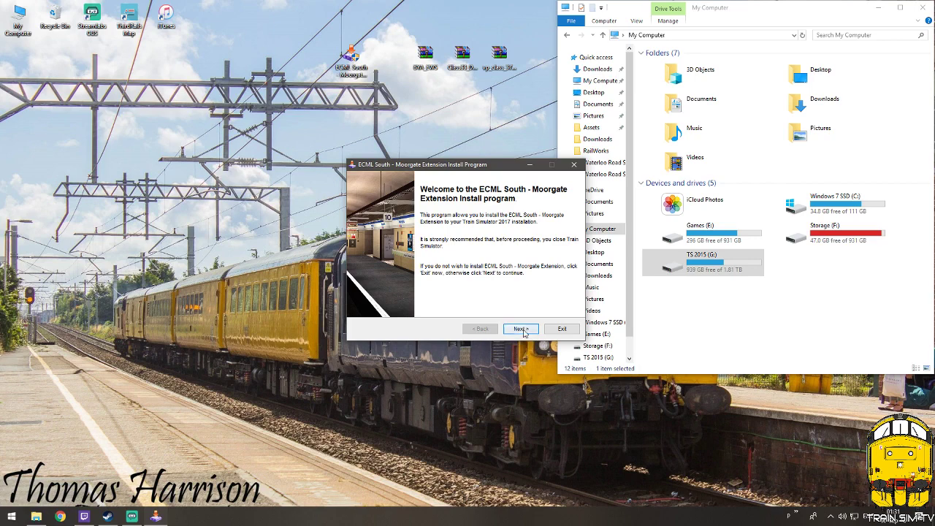
Advance the Moorgate Extension installer from Welcome to the Requirements page
click(521, 329)
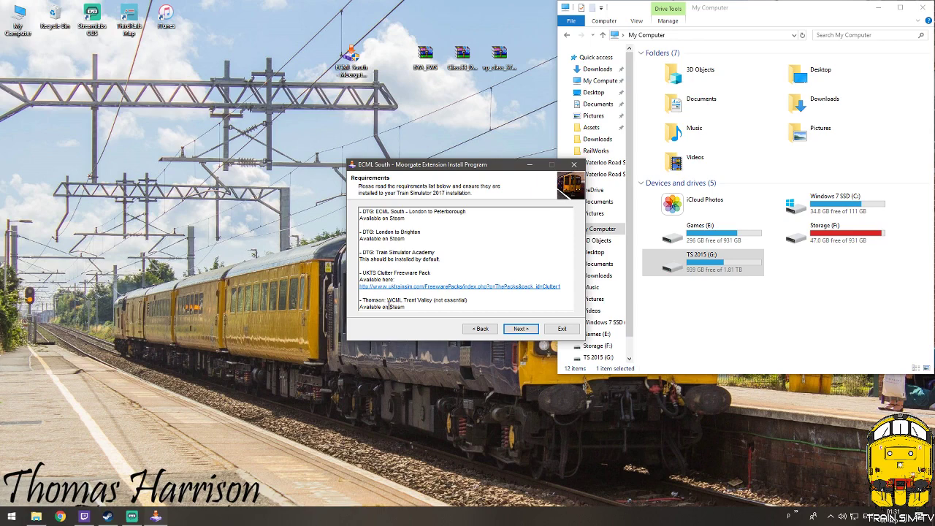
Agree to the Dovetail Games licence and continue to the install directory page
click(520, 329)
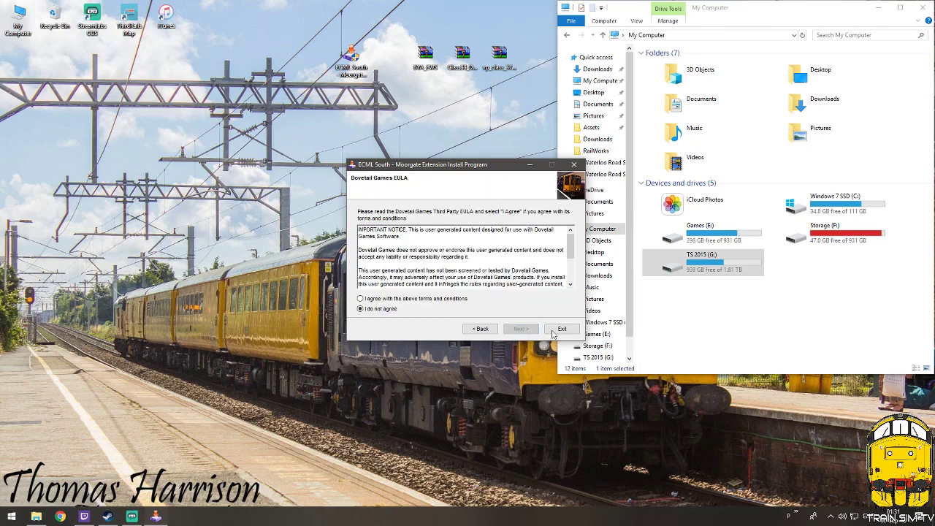
click(378, 300)
click(525, 331)
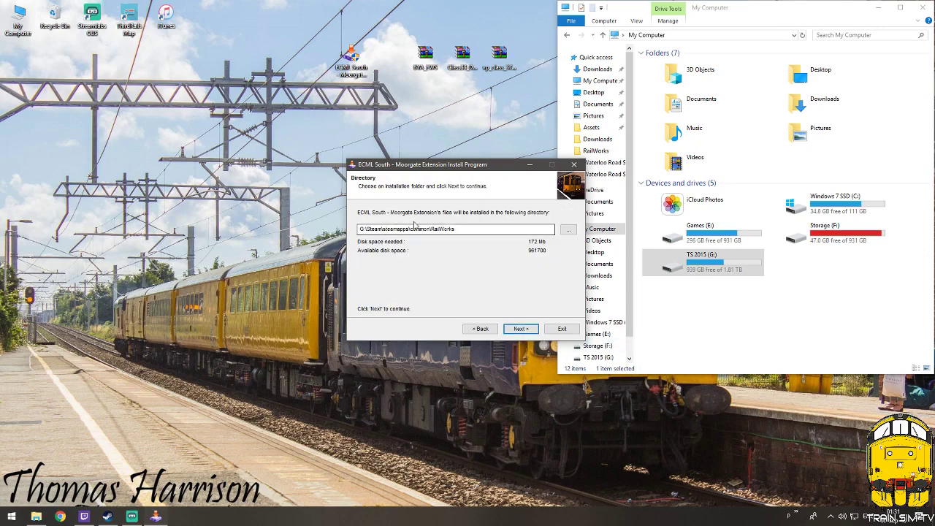
Verify the install folder G:\Steam\steamapps\common\RailWorks, browsing the folders without changing it
click(458, 228)
click(362, 228)
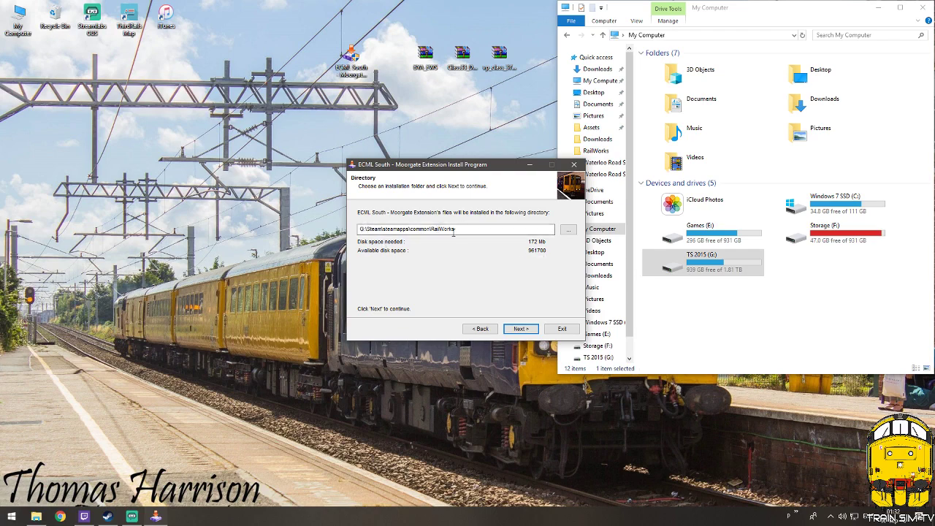
click(359, 230)
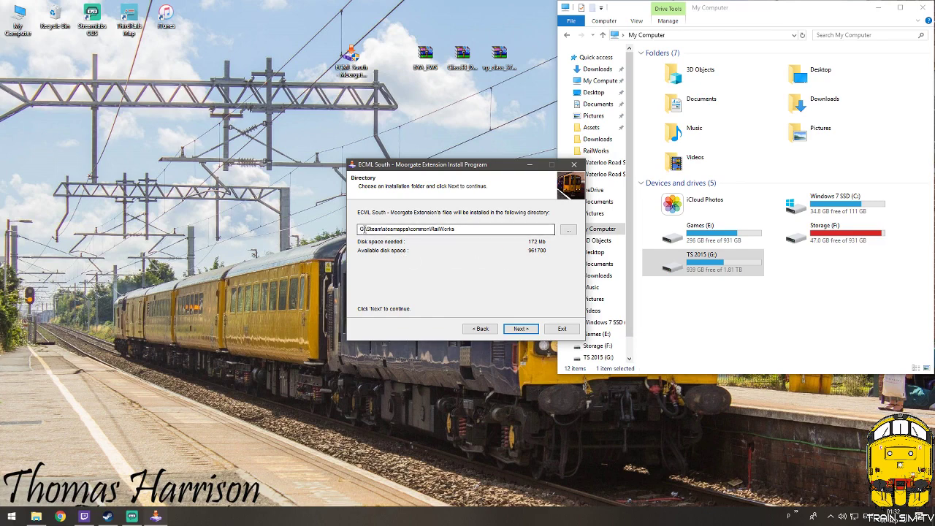
click(568, 231)
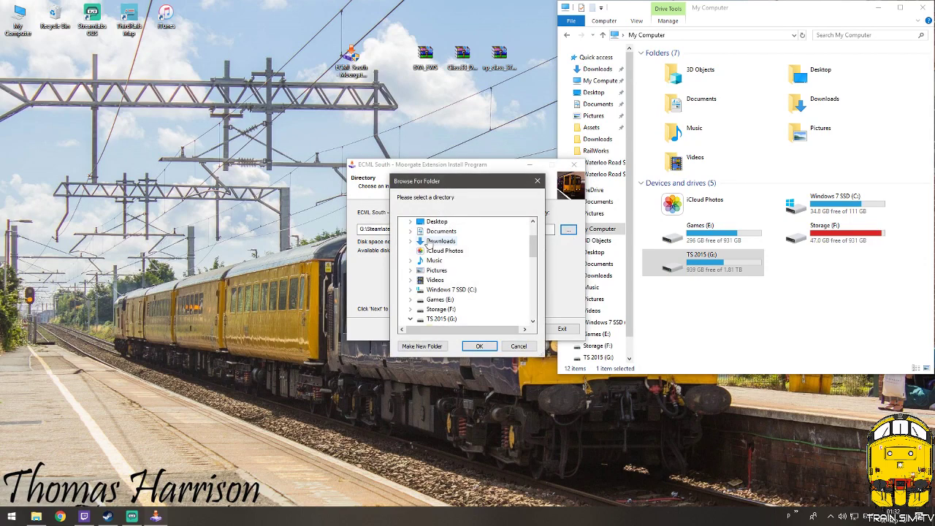
double_click(431, 307)
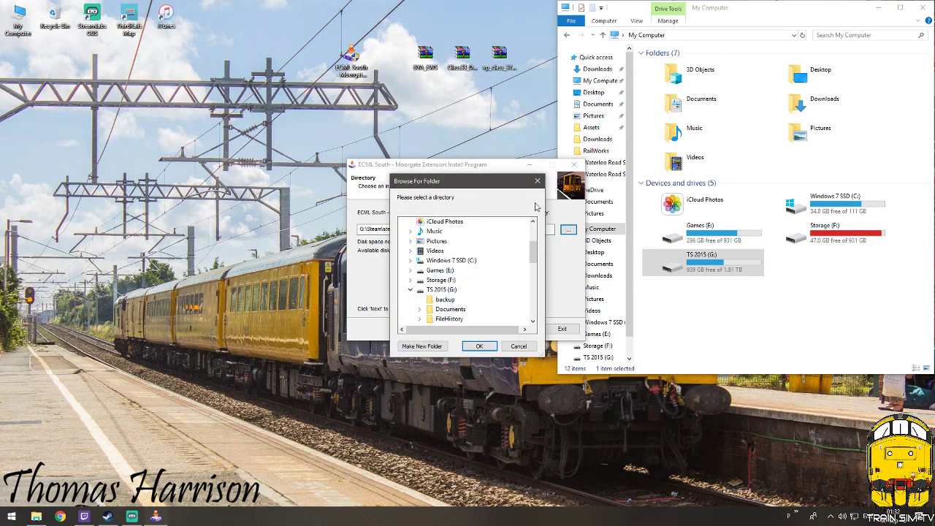
click(517, 347)
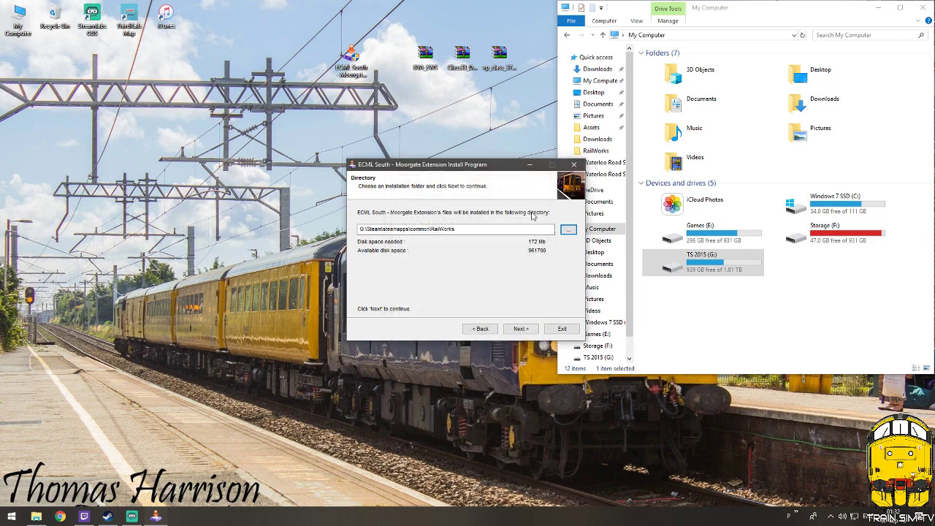
Install the Moorgate Extension into RailWorks, allowing write-protected file overwrites, then exit the installer
click(517, 330)
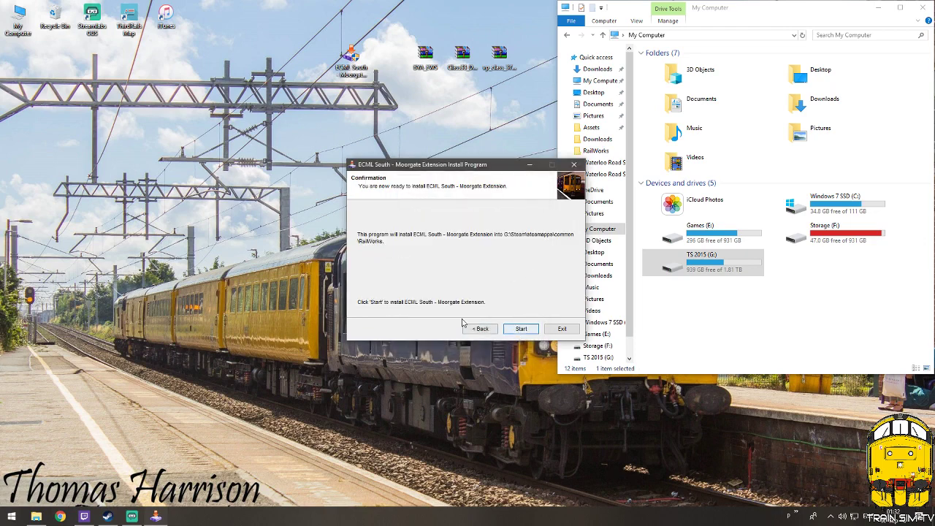
click(521, 330)
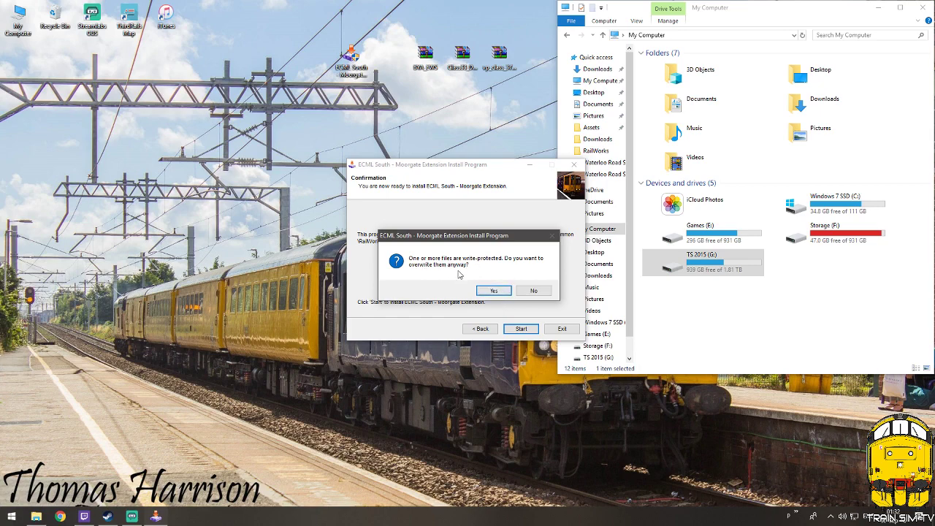
click(494, 291)
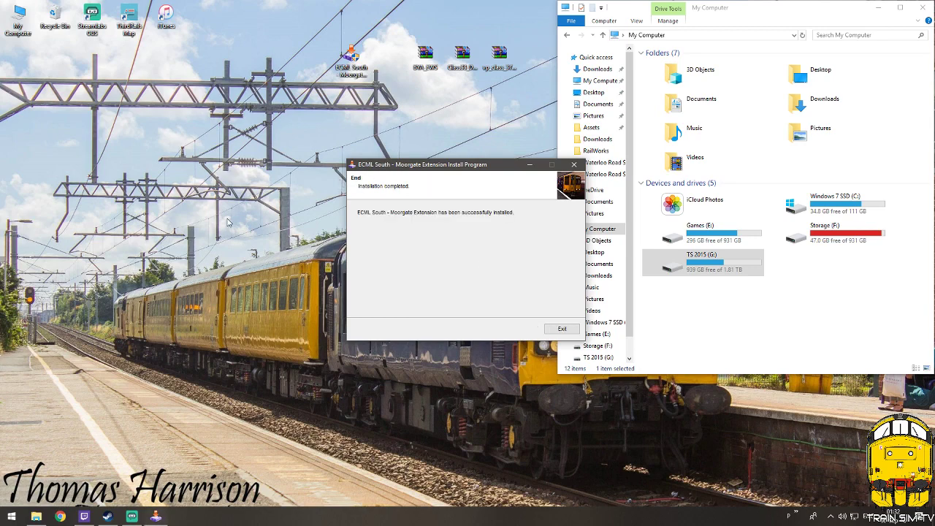
click(562, 328)
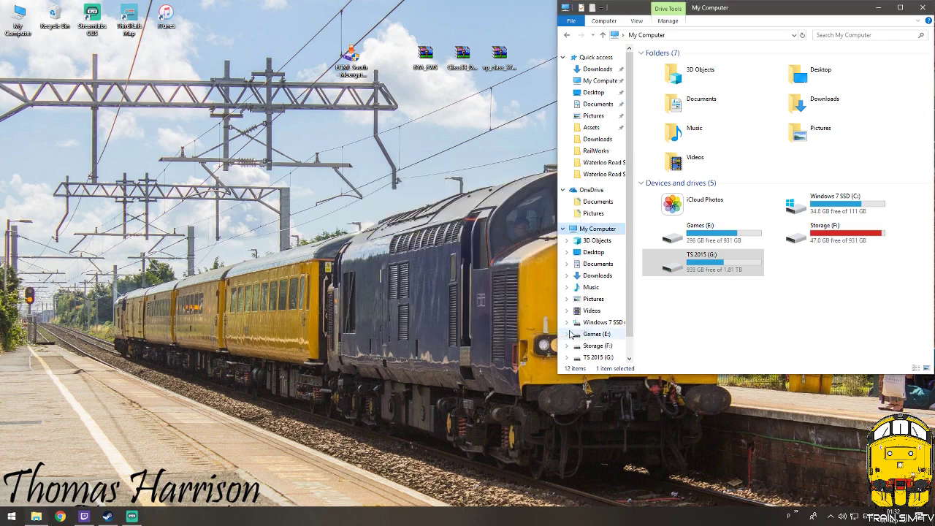
Delete the ECML South installer from the desktop and move the BYA_EWS archive left
key(Delete)
click(498, 295)
drag(415, 71, 304, 71)
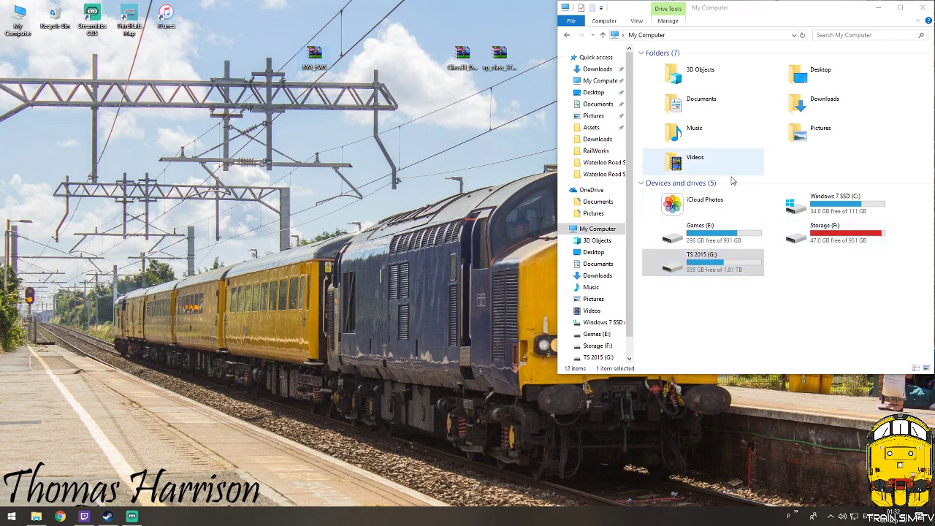
Open G:\Steam\steamapps\common\RailWorks in Explorer and make the window taller
click(696, 266)
double_click(695, 266)
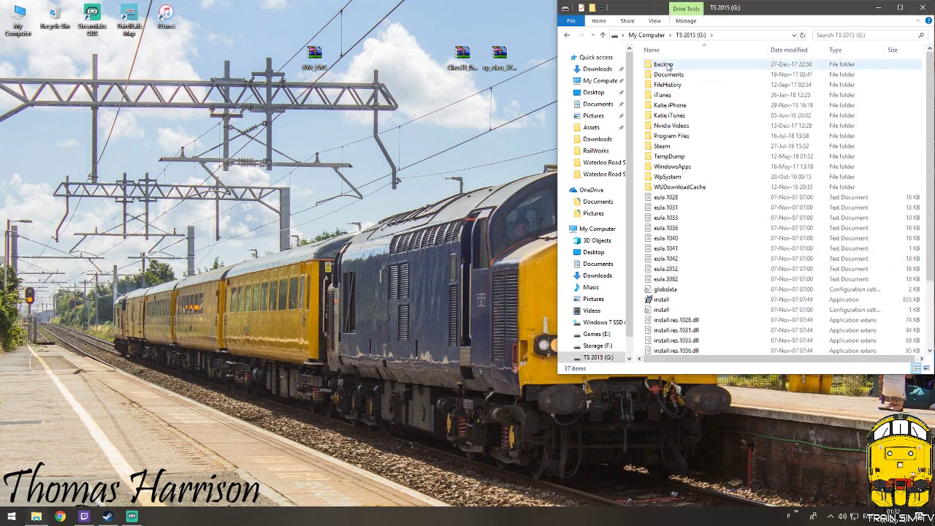
double_click(672, 146)
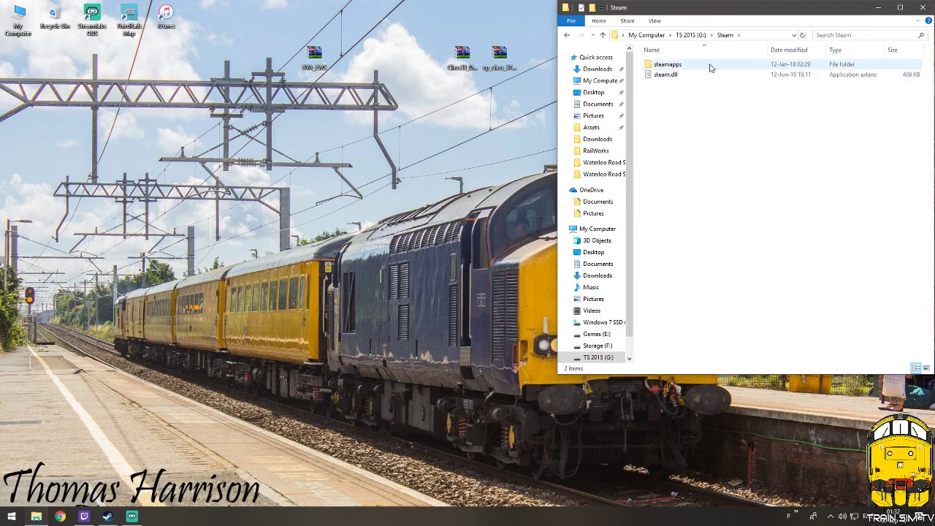
double_click(709, 65)
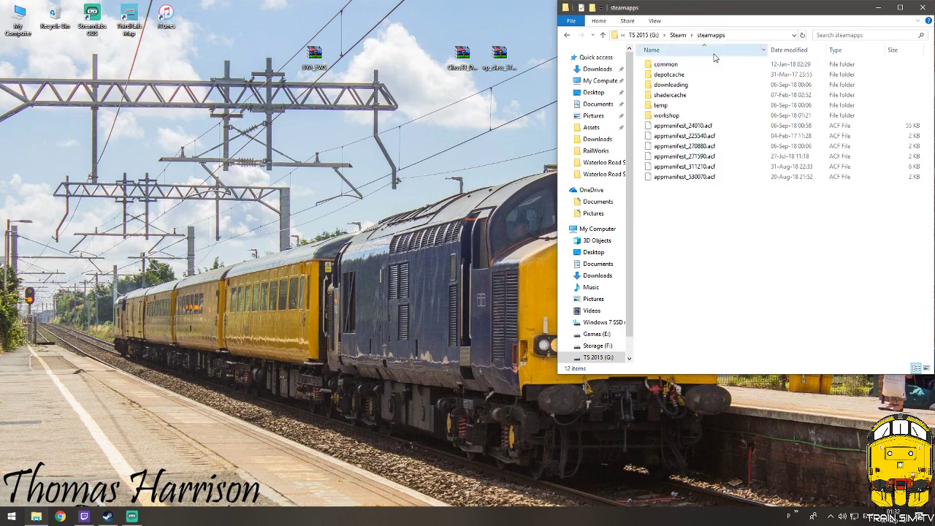
double_click(678, 67)
double_click(684, 109)
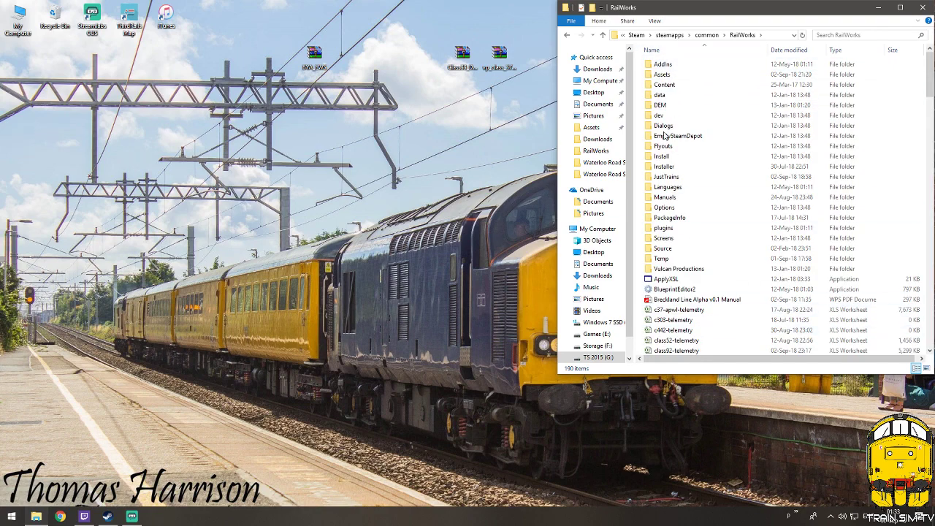
drag(733, 374, 742, 507)
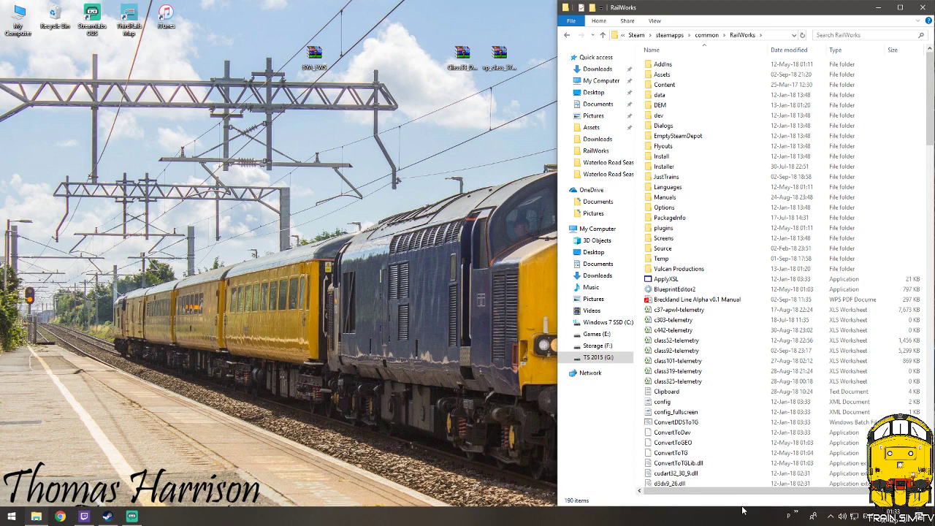
Open BYA_EWS.zip and BYA_EWS.rwp in WinRAR and drag the Assets folder into RailWorks
double_click(326, 66)
drag(157, 46, 156, 99)
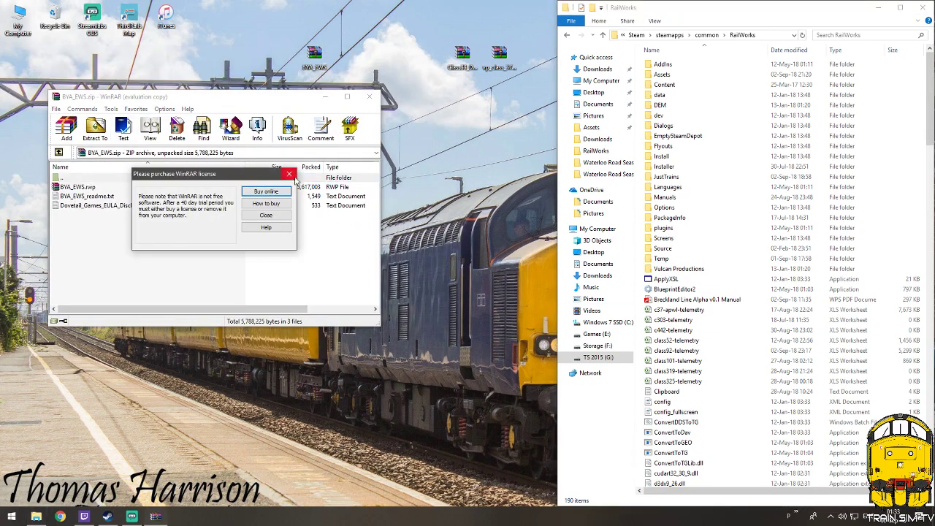
click(290, 175)
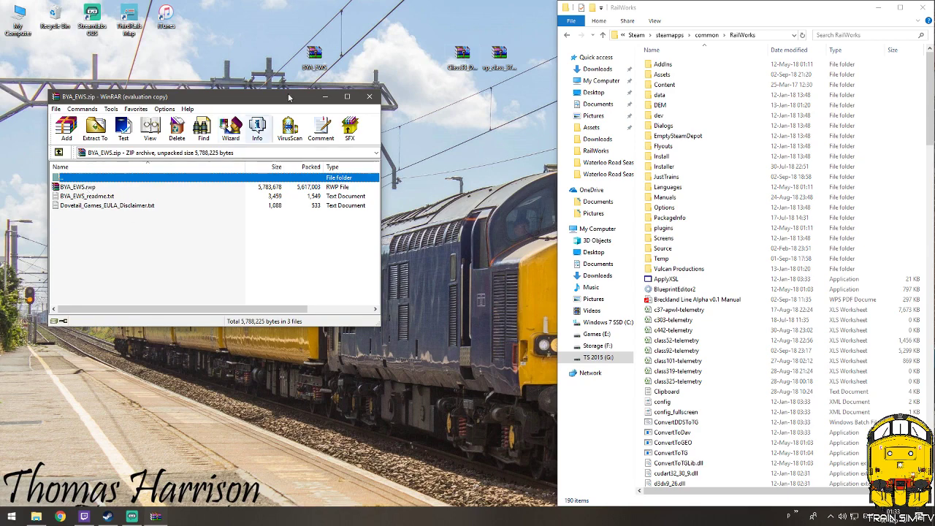
double_click(80, 187)
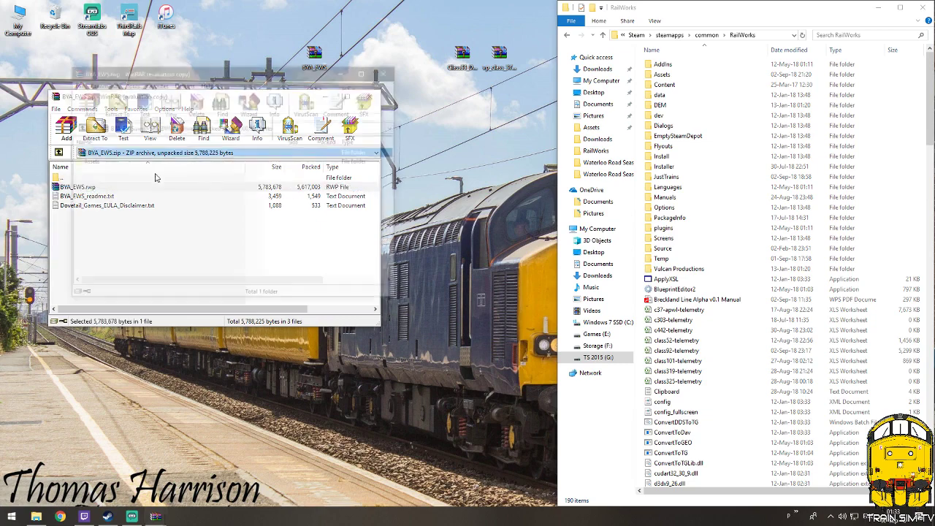
click(93, 162)
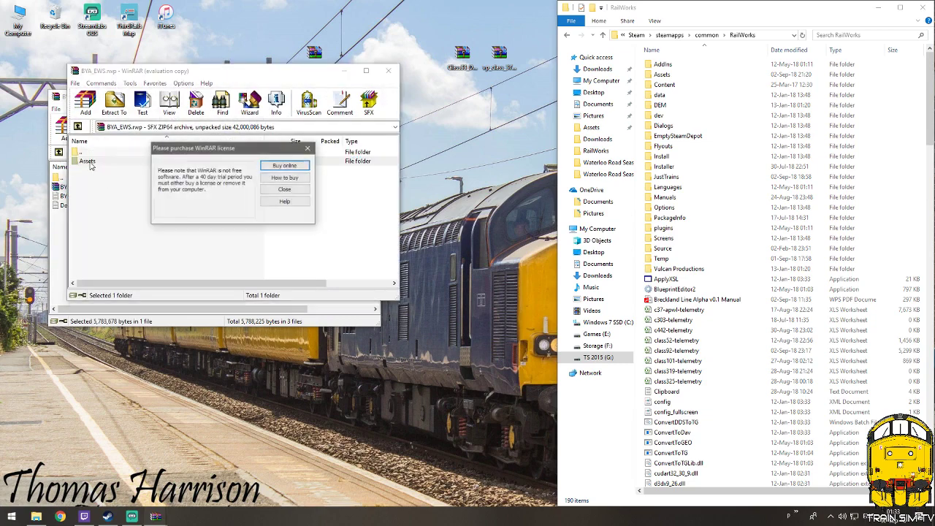
click(318, 146)
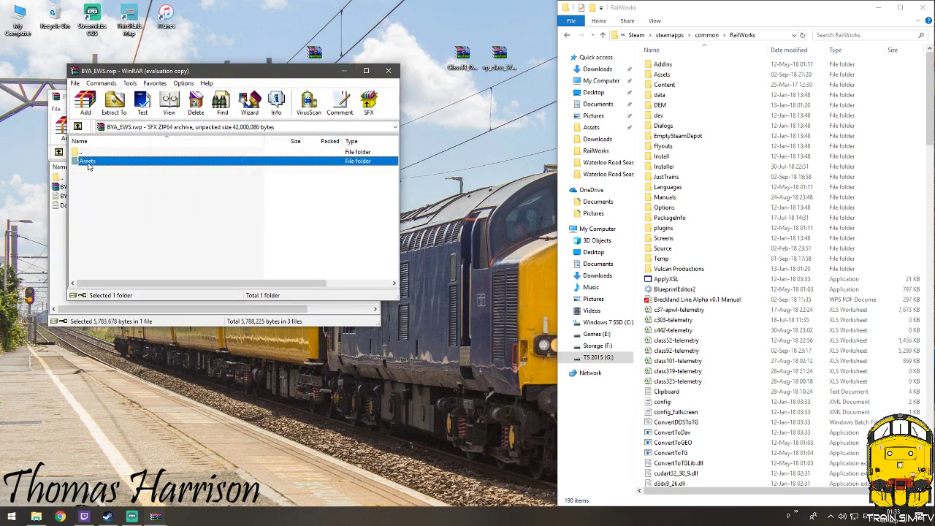
drag(86, 165, 640, 90)
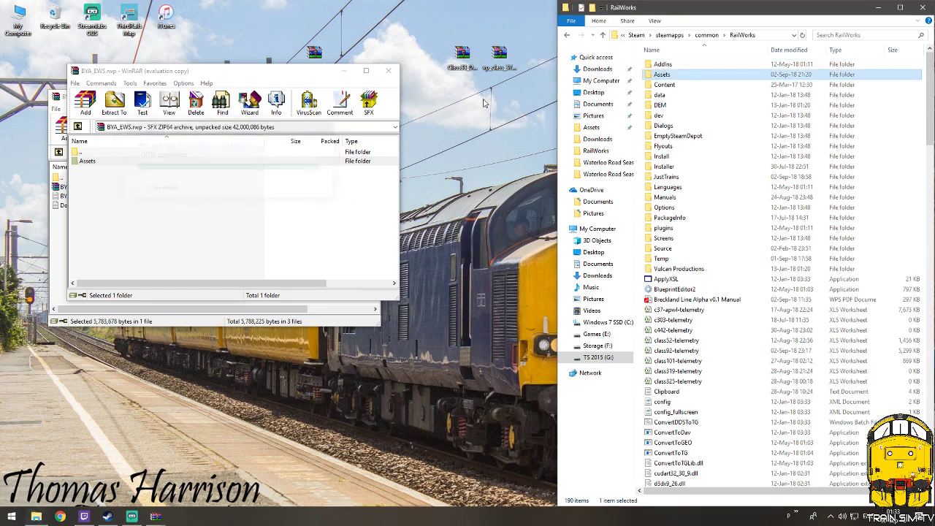
click(388, 72)
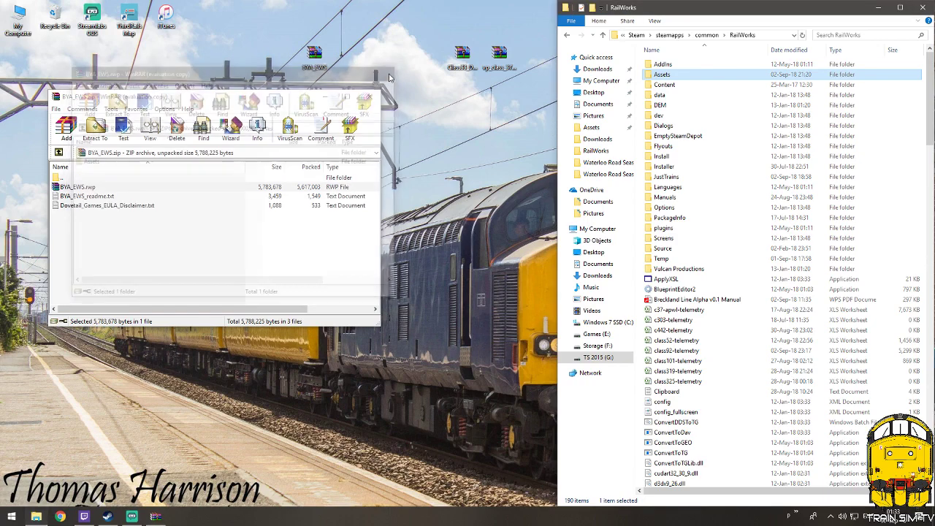
Open BYA_EWS_readme.txt in Notepad, placed narrow on the left beside Explorer
double_click(100, 197)
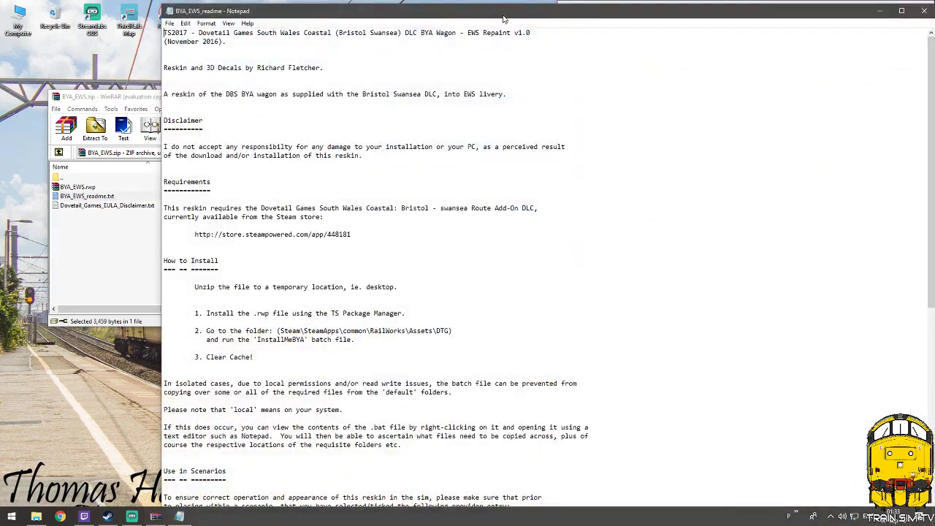
drag(503, 19, 352, 16)
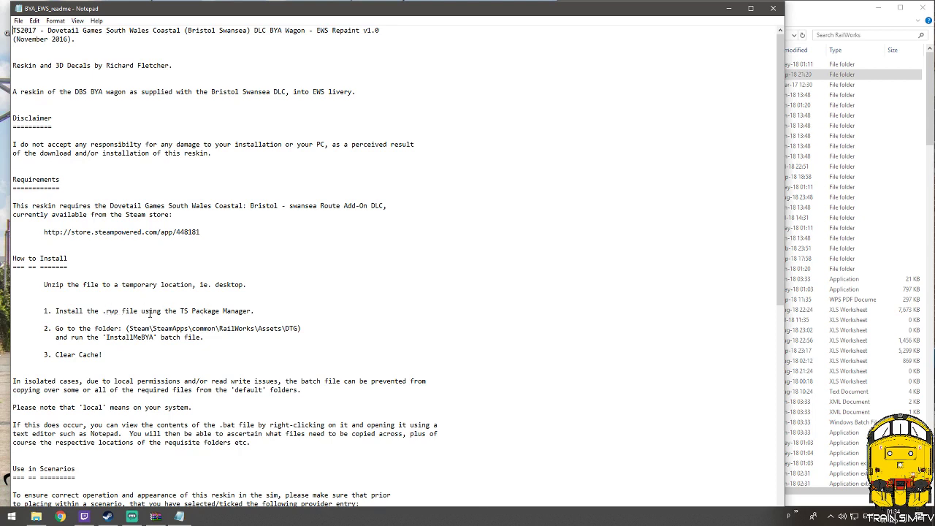
drag(783, 187, 546, 193)
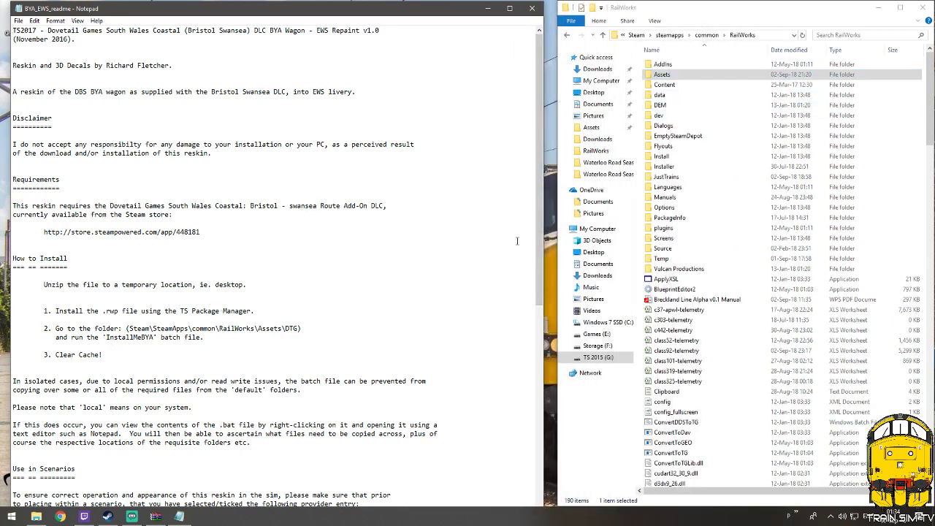
Go into RailWorks\Assets\DTG and scroll to the bottom where InstallMeBYA is listed
click(667, 76)
double_click(669, 75)
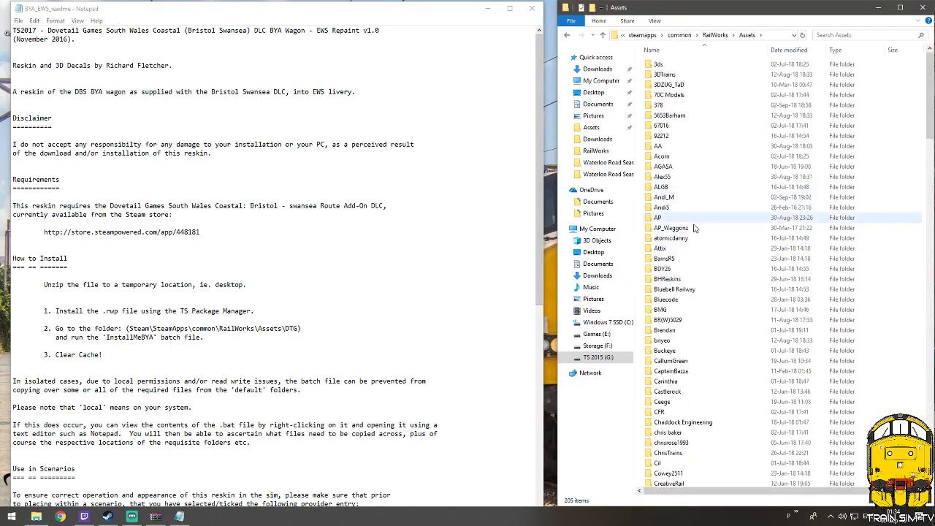
scroll(701, 252, down, 2)
scroll(704, 260, down, 1)
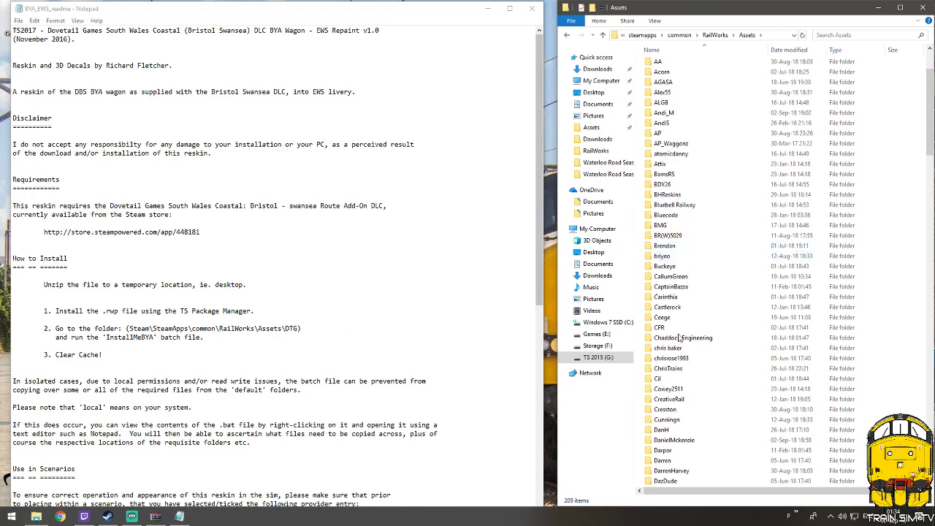
scroll(712, 321, down, 20)
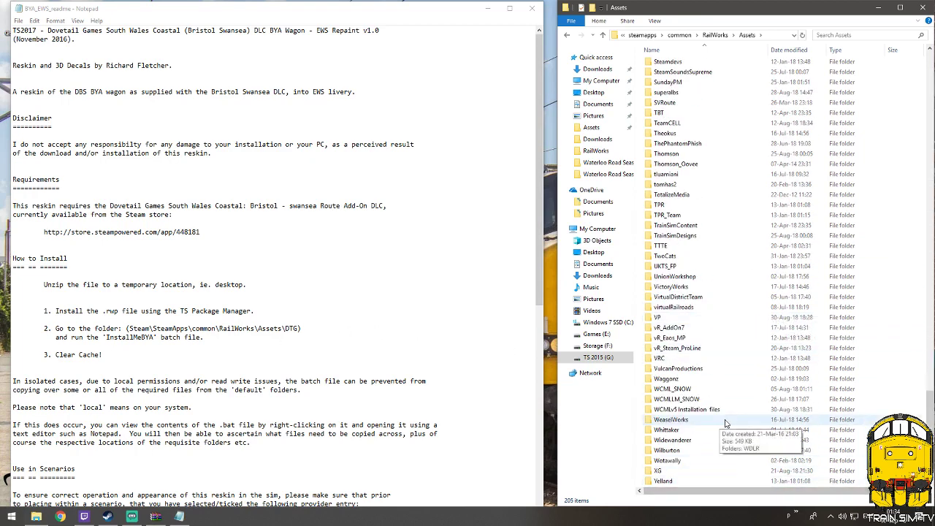
scroll(690, 397, up, 9)
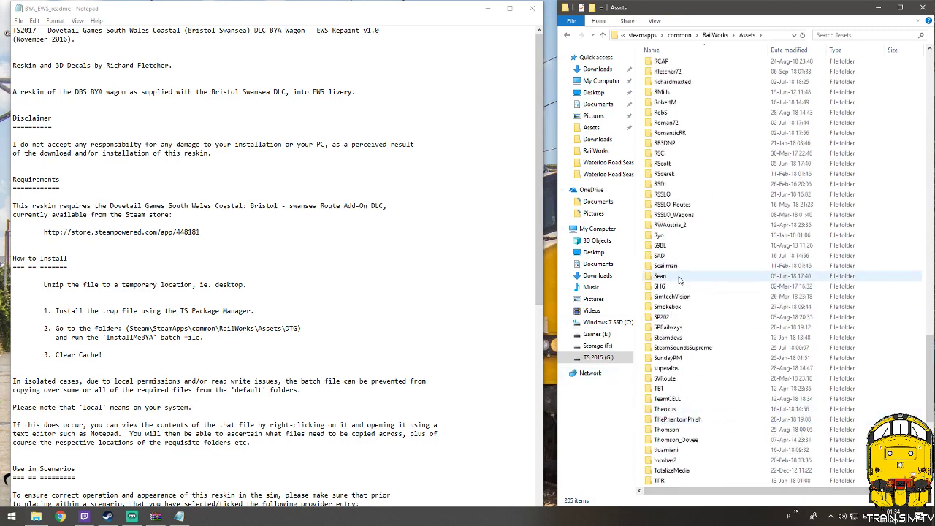
scroll(681, 292, up, 20)
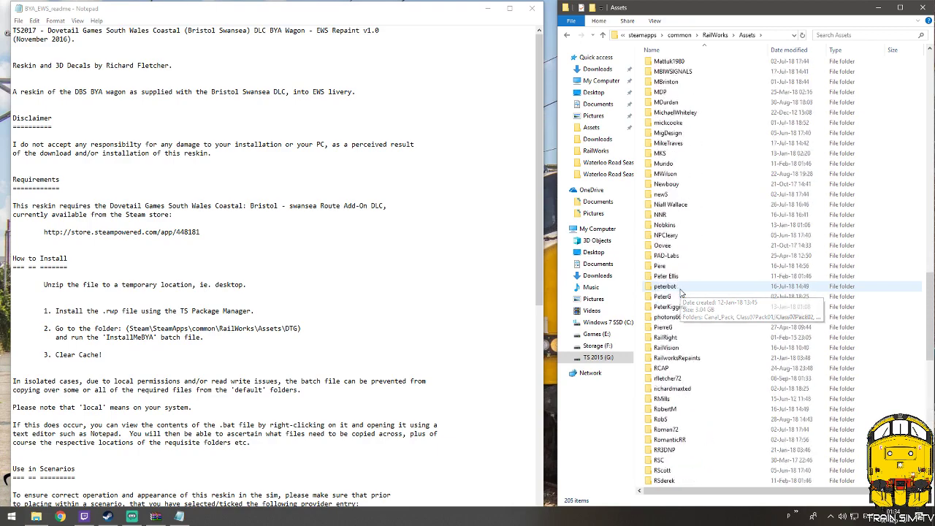
scroll(680, 292, up, 5)
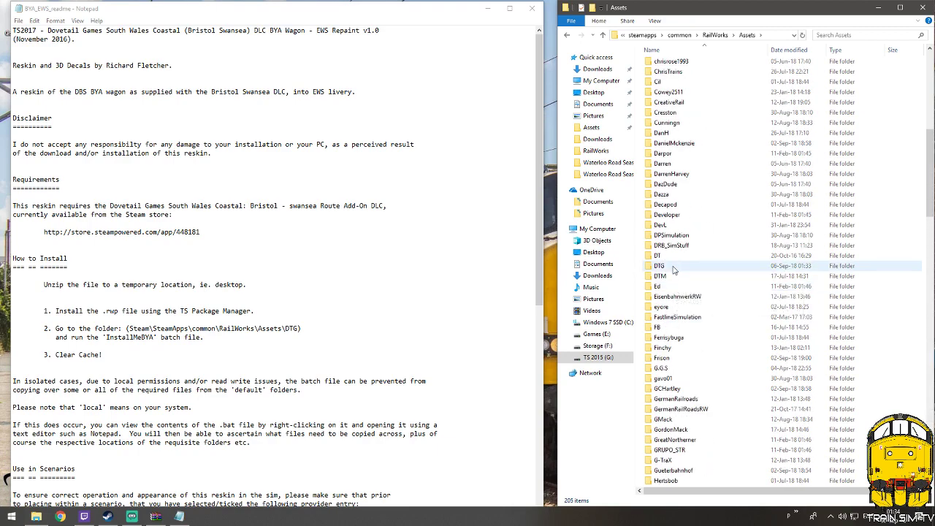
double_click(673, 269)
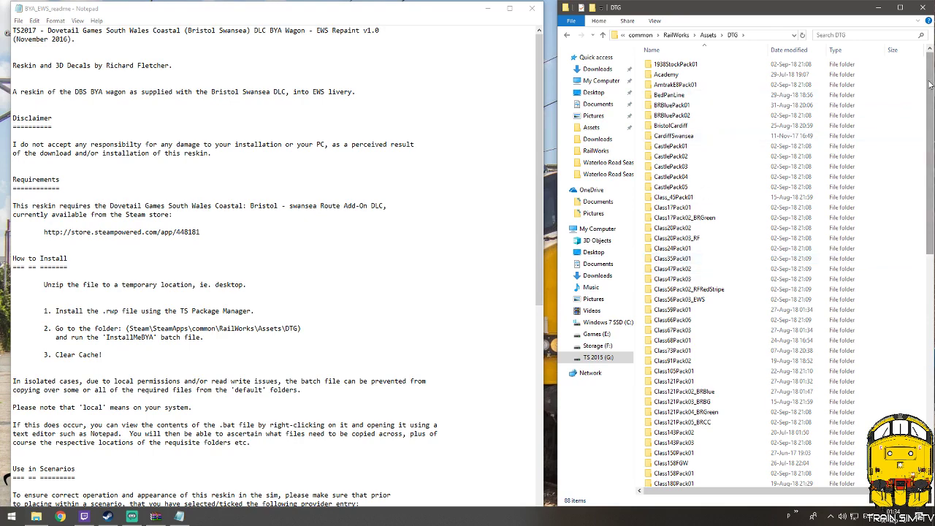
drag(929, 84, 930, 308)
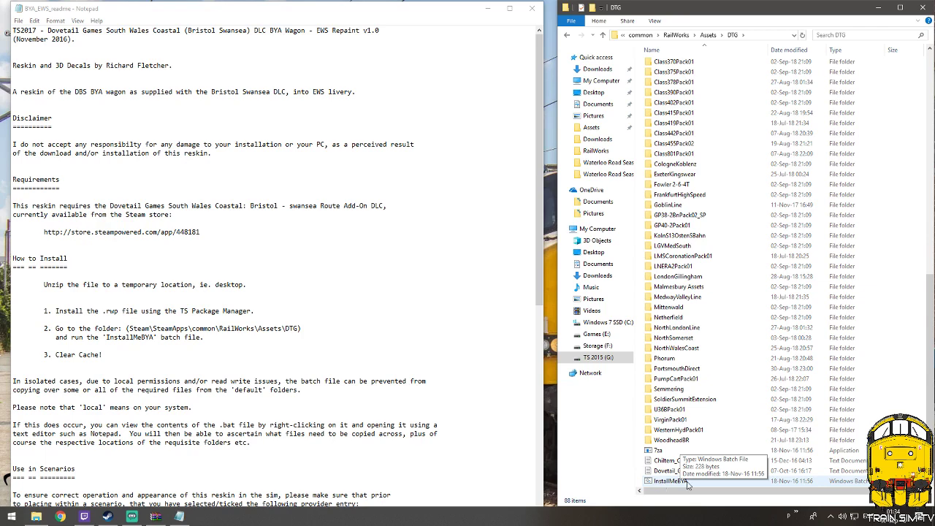
Run InstallMeBYA and let it through SmartScreen with Run anyway
double_click(686, 483)
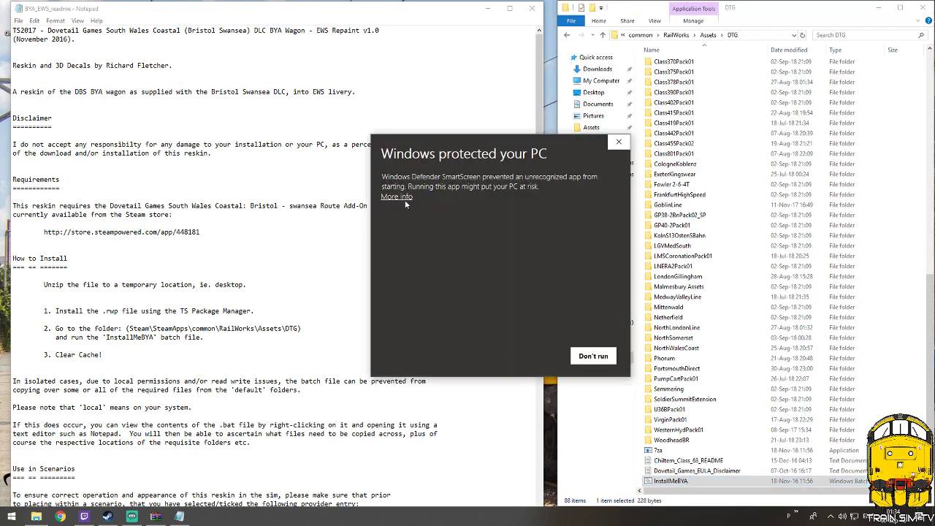
click(400, 197)
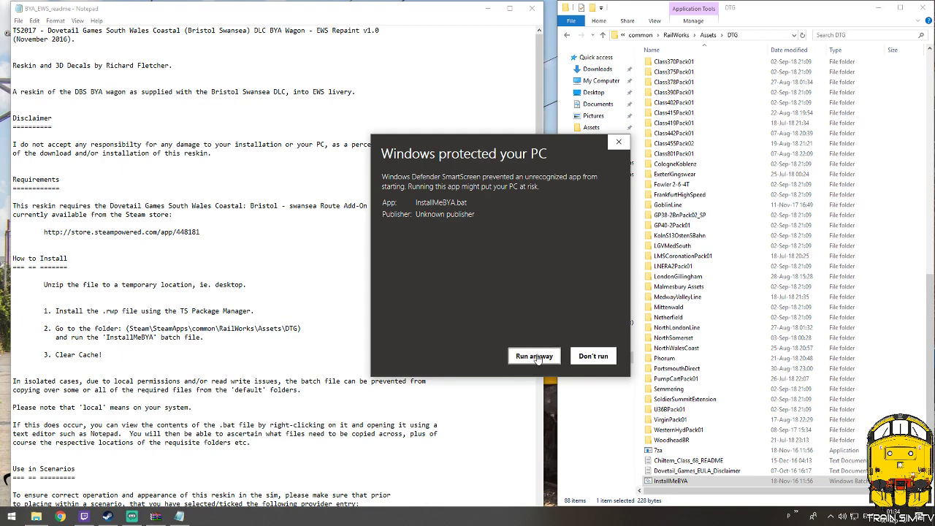
click(532, 355)
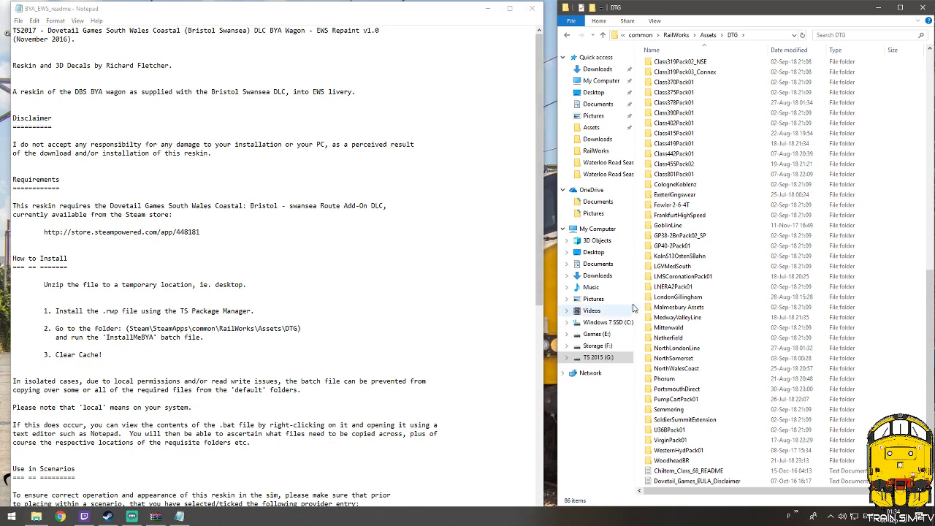
Close the BYA_EWS readme and archive, delete the BYA_EWS archive from the desktop
click(532, 8)
click(372, 97)
click(314, 55)
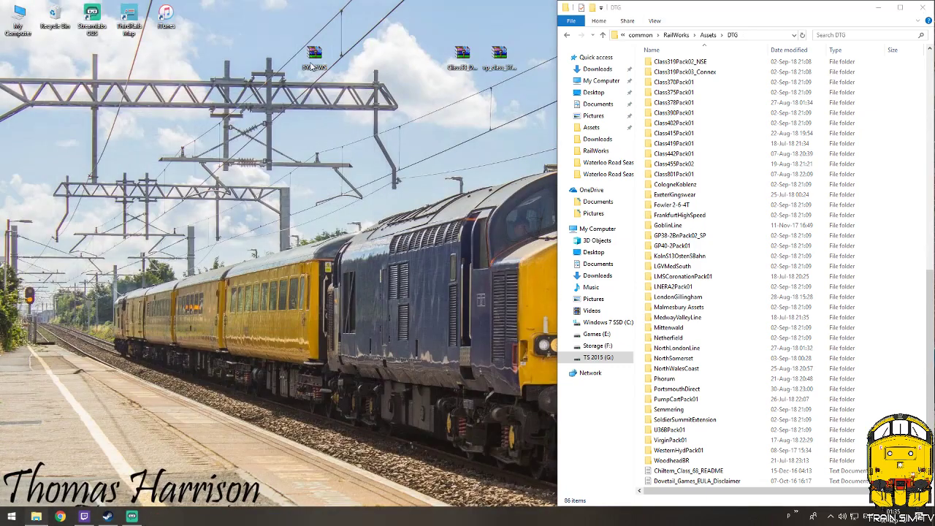
key(Delete)
click(506, 298)
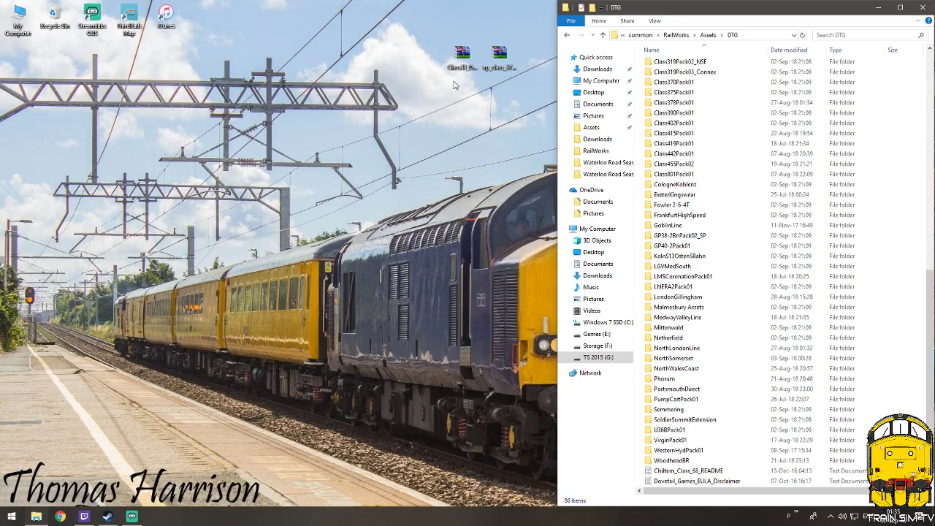
key(alt+Up)
key(alt+Up)
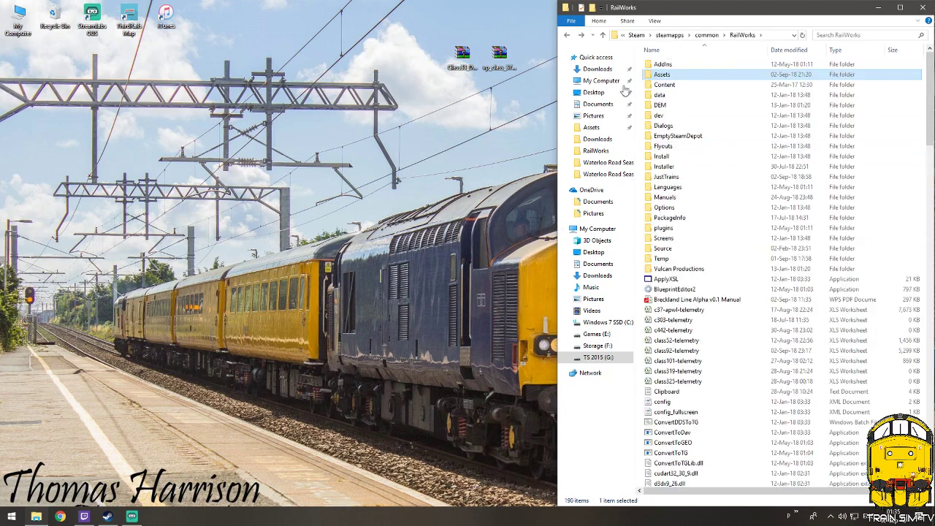
Open the Class33_DRSMinimodal archive and its .rwp package in WinRAR
drag(460, 57, 347, 58)
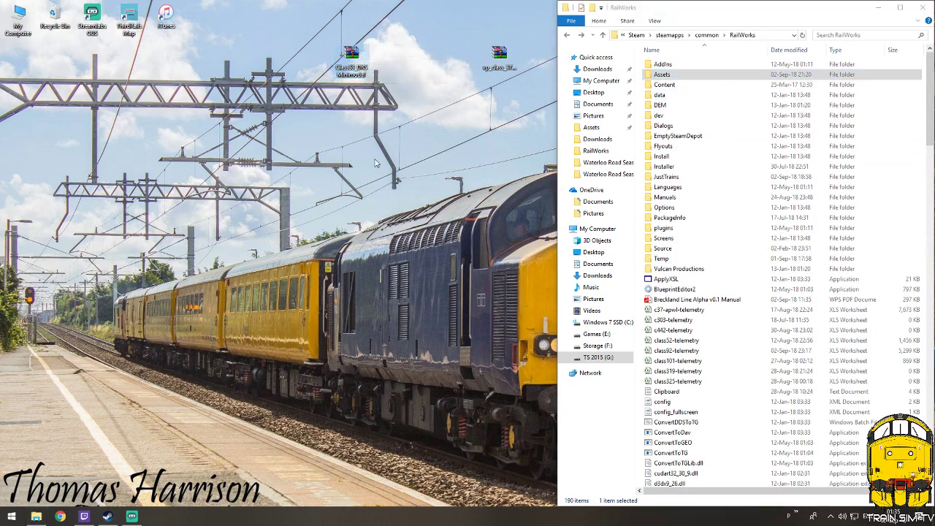
double_click(350, 69)
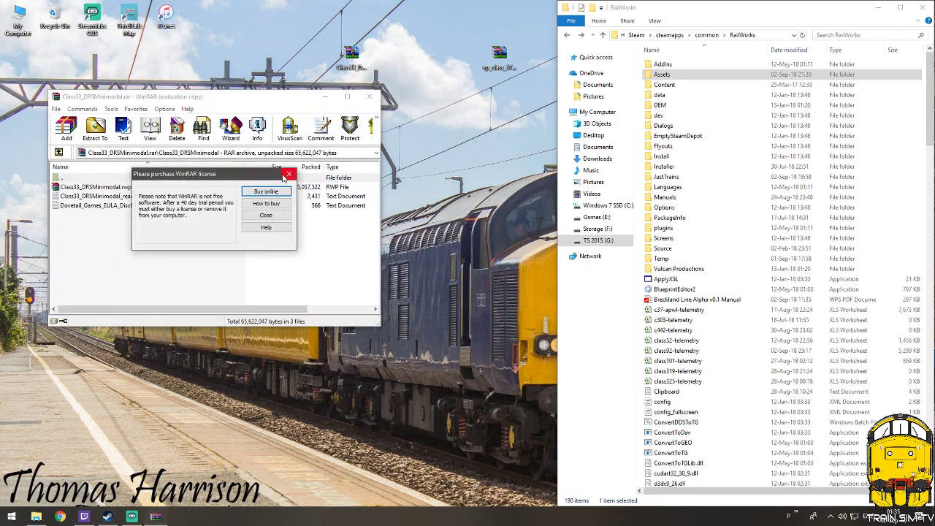
click(289, 176)
double_click(95, 187)
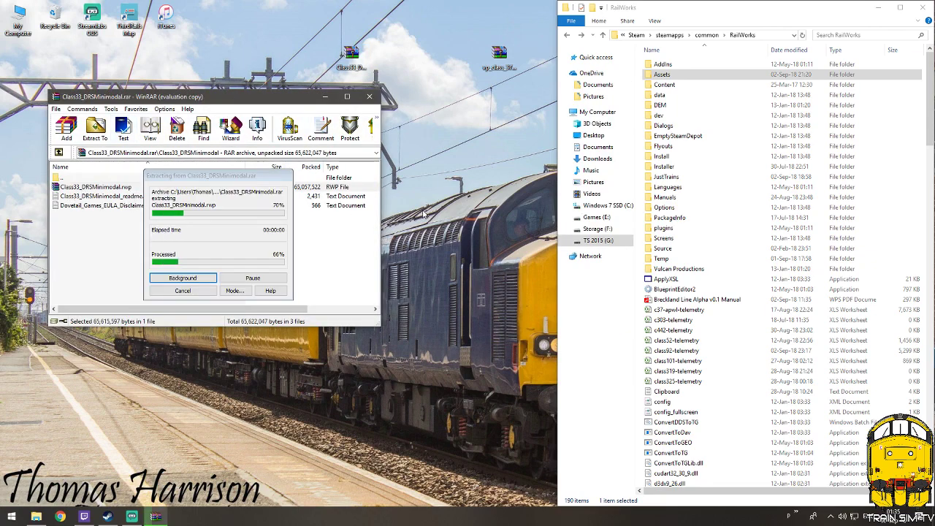
click(553, 98)
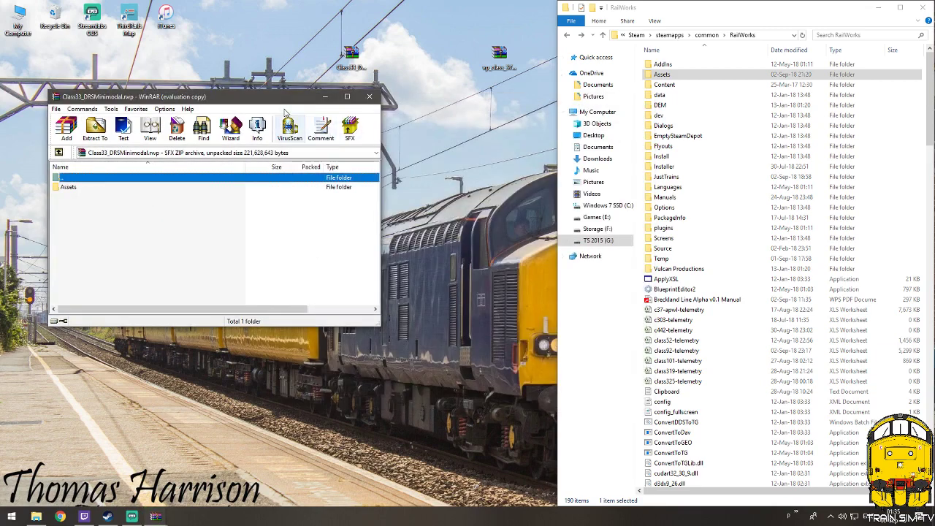
Extract Class33_DRSMinimodal.rwp from the archive listing onto the desktop
drag(281, 98, 270, 228)
click(118, 192)
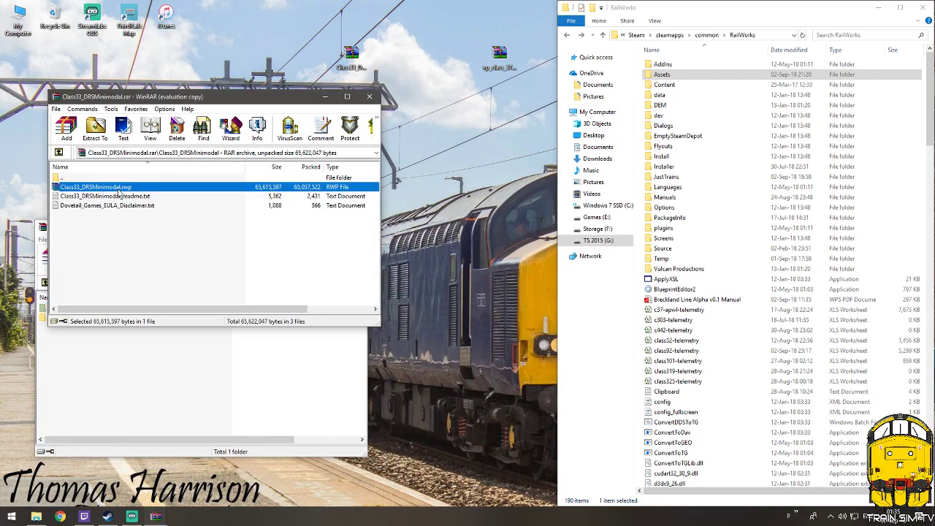
click(119, 191)
key(Escape)
drag(124, 188, 455, 175)
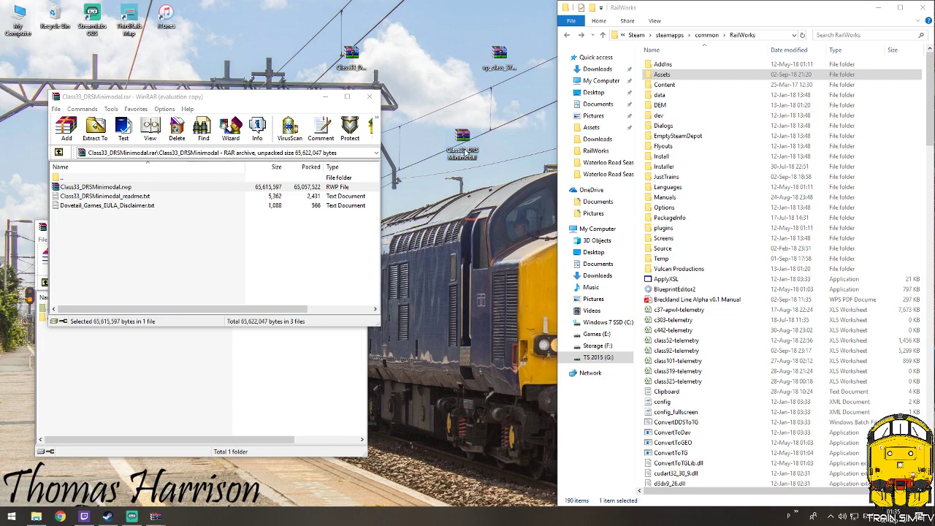
scroll(675, 134, down, 15)
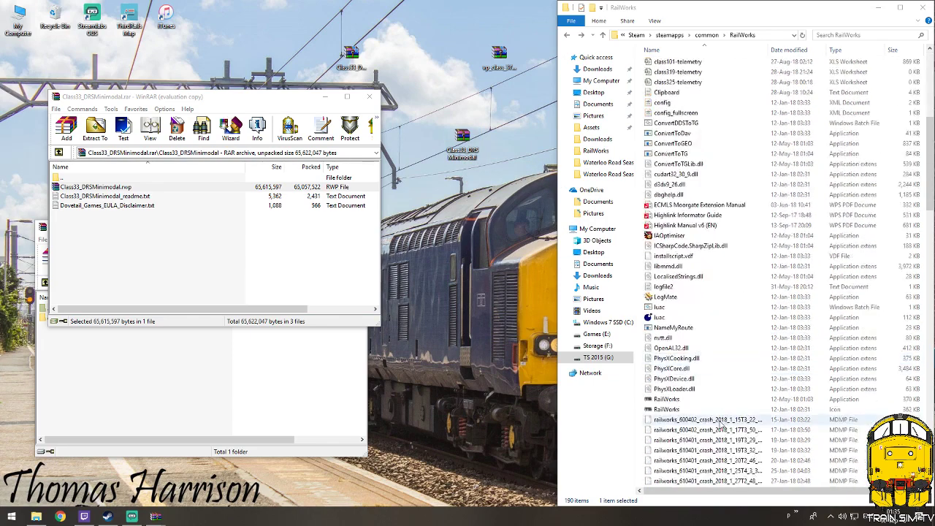
scroll(675, 134, down, 20)
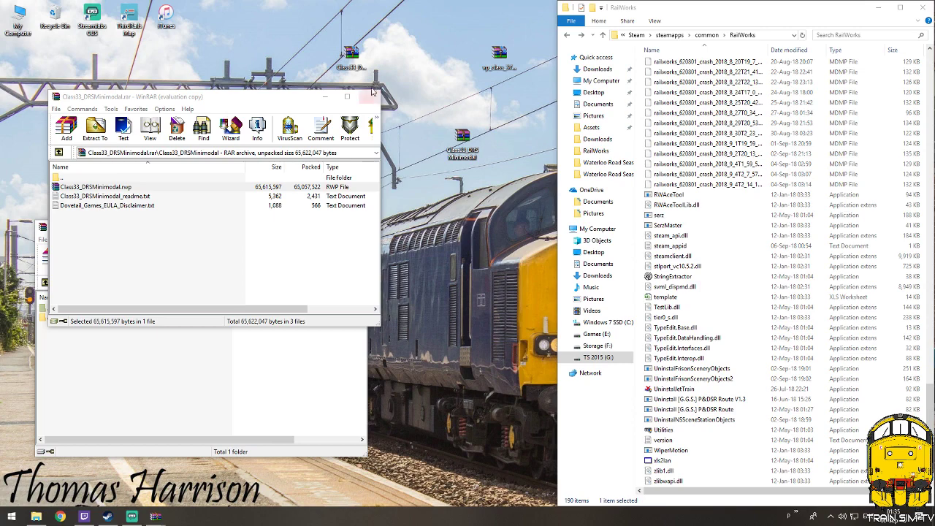
Delete the desktop copy of Class33_DRSMinimodal.rwp
click(454, 146)
key(Delete)
click(504, 301)
scroll(827, 229, up, 12)
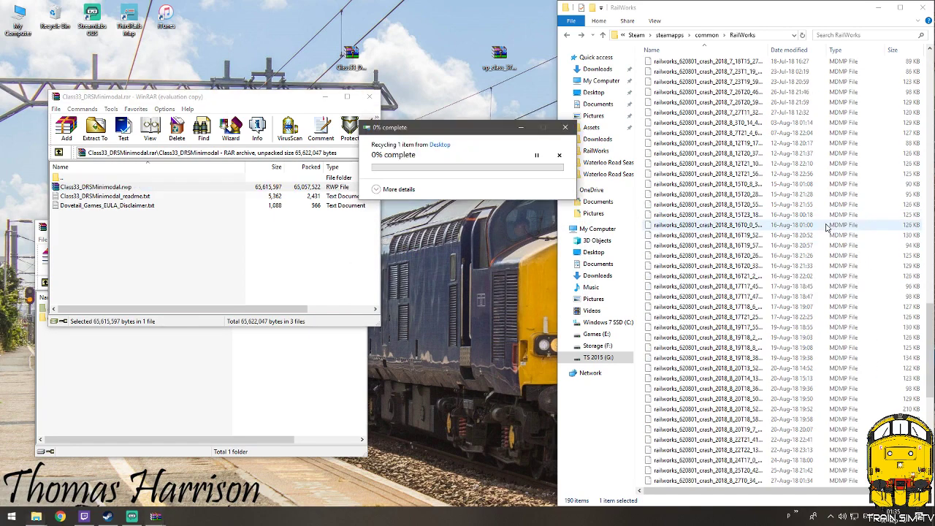
scroll(827, 229, up, 6)
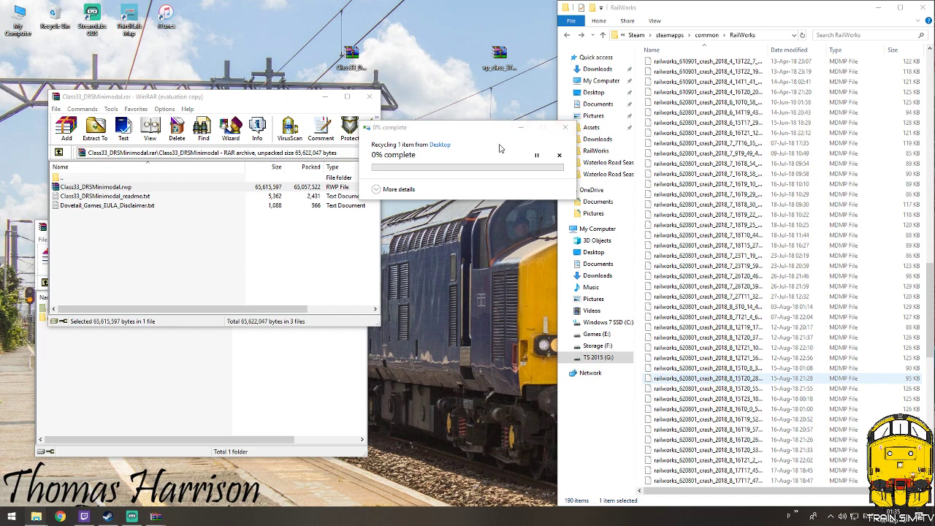
Select the .rwp in the archive and close the leftover package window
click(526, 163)
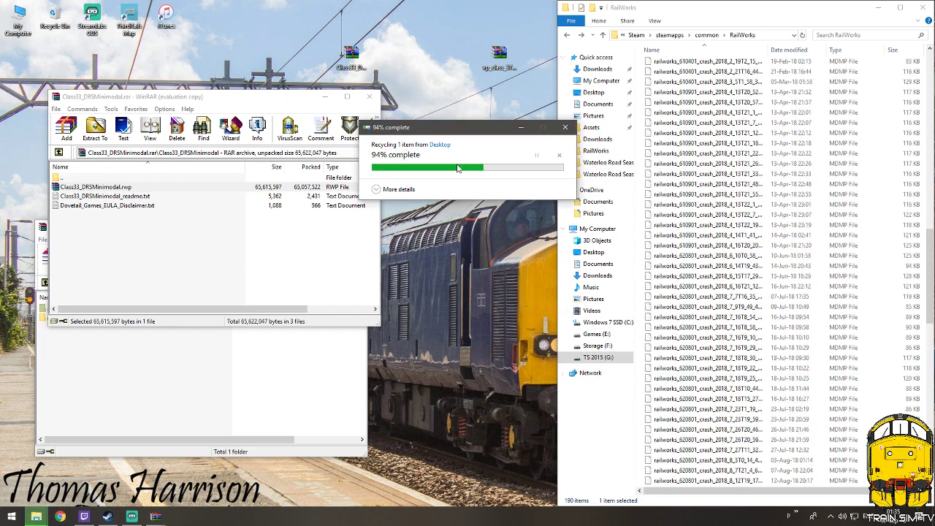
scroll(737, 183, up, 20)
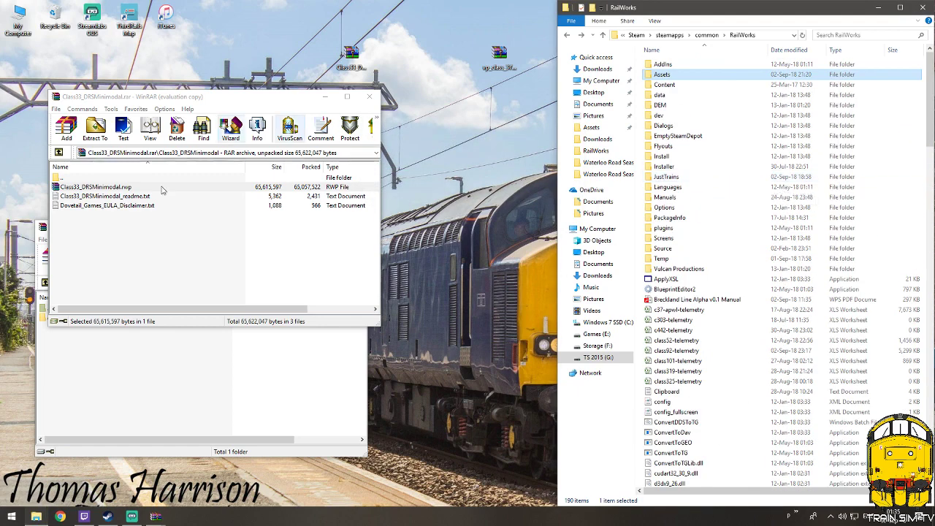
click(109, 188)
click(100, 355)
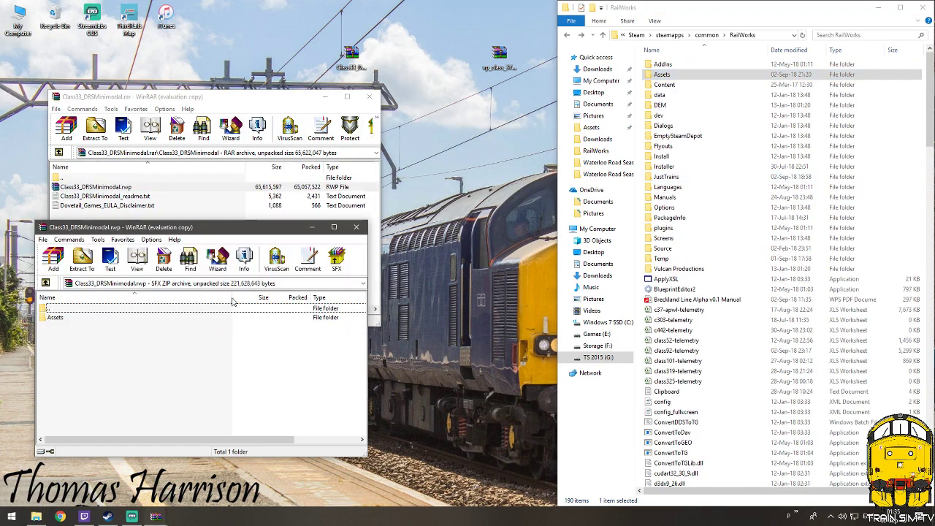
click(358, 221)
Copy the package's Assets folder (641 items) into RailWorks, then close the package window
double_click(114, 189)
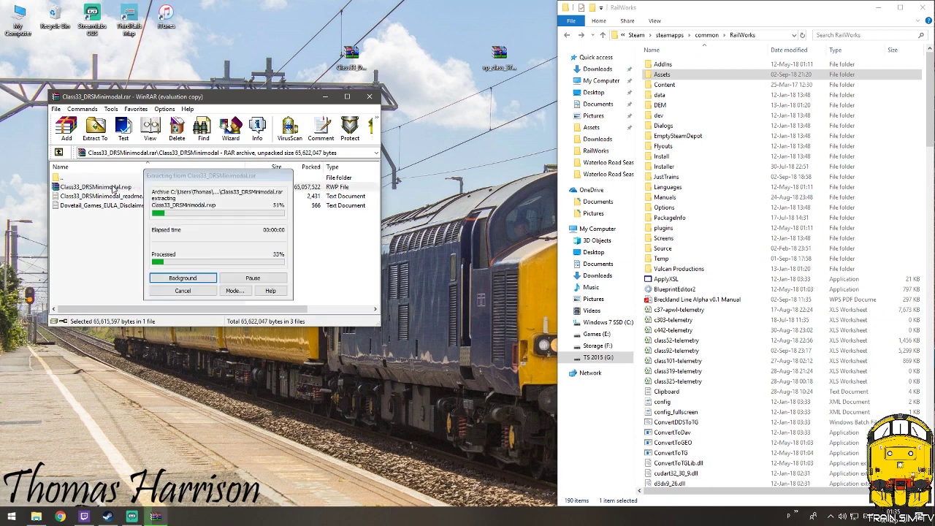
drag(134, 230, 164, 177)
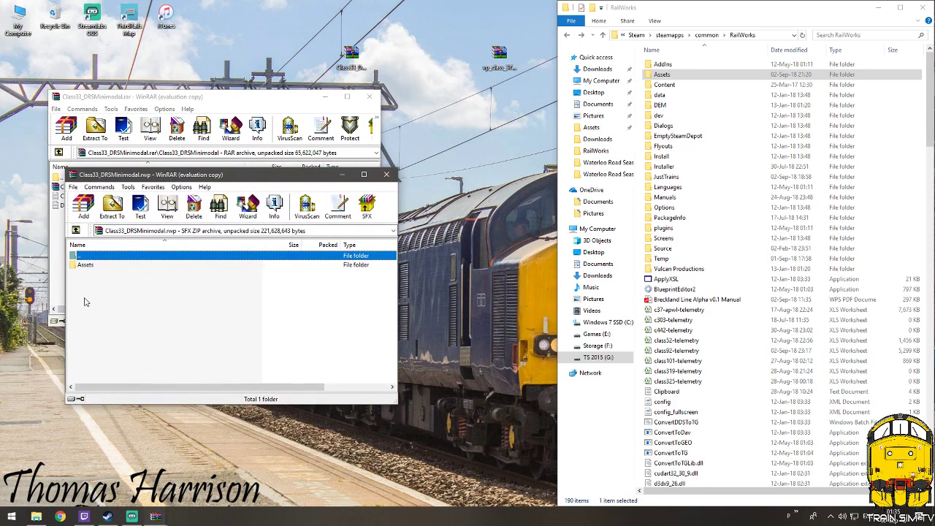
click(307, 249)
click(86, 266)
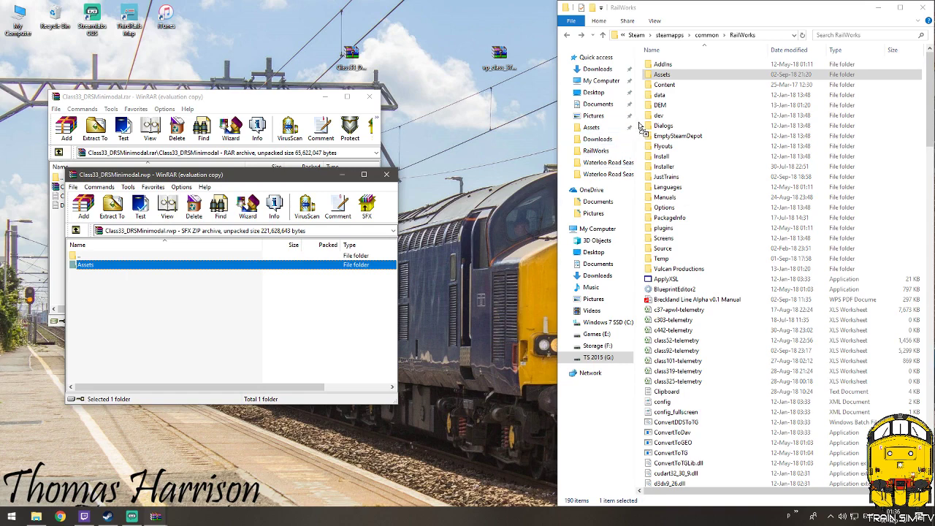
drag(640, 128, 635, 127)
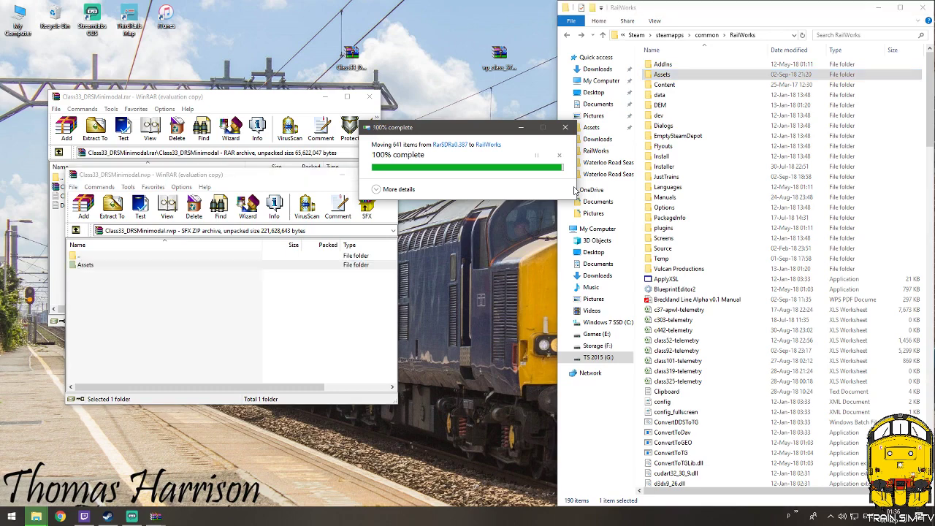
click(387, 175)
Open the Class33_DRSMinimodal readme and browse to RailWorks\Assets\DTG
double_click(126, 197)
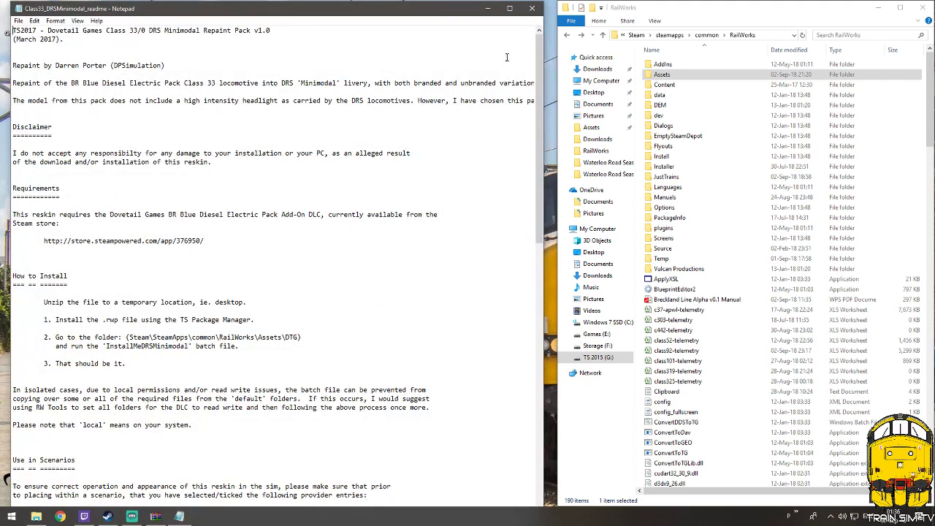
click(662, 76)
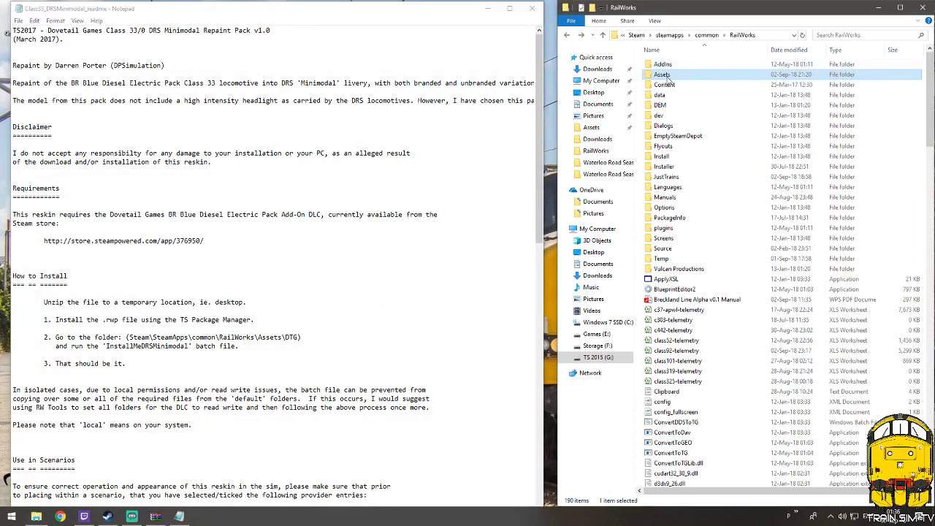
double_click(665, 78)
scroll(733, 233, down, 20)
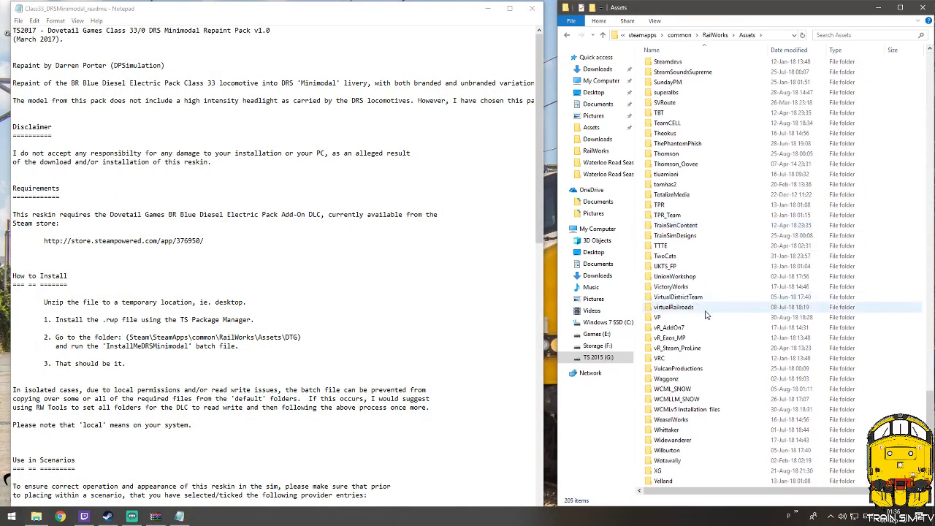
scroll(736, 248, up, 15)
scroll(737, 256, up, 15)
scroll(713, 292, down, 7)
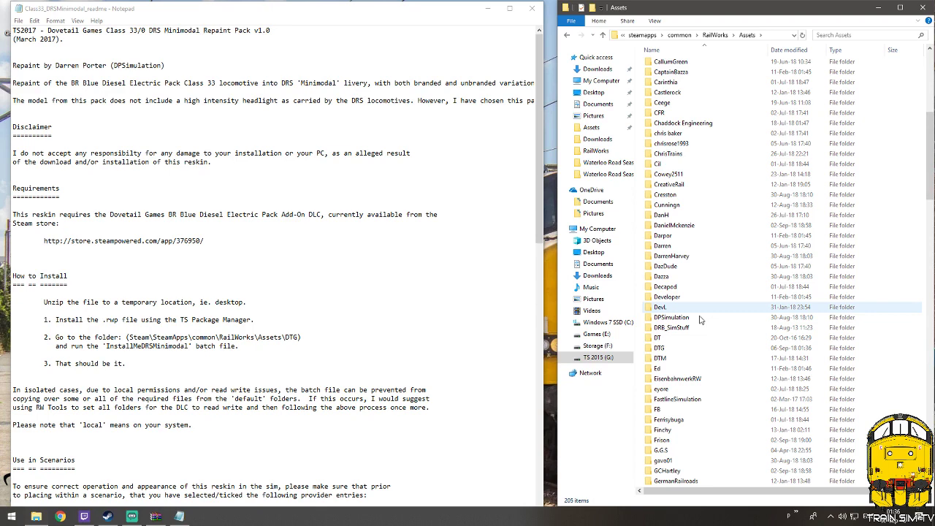
double_click(659, 348)
scroll(701, 409, down, 15)
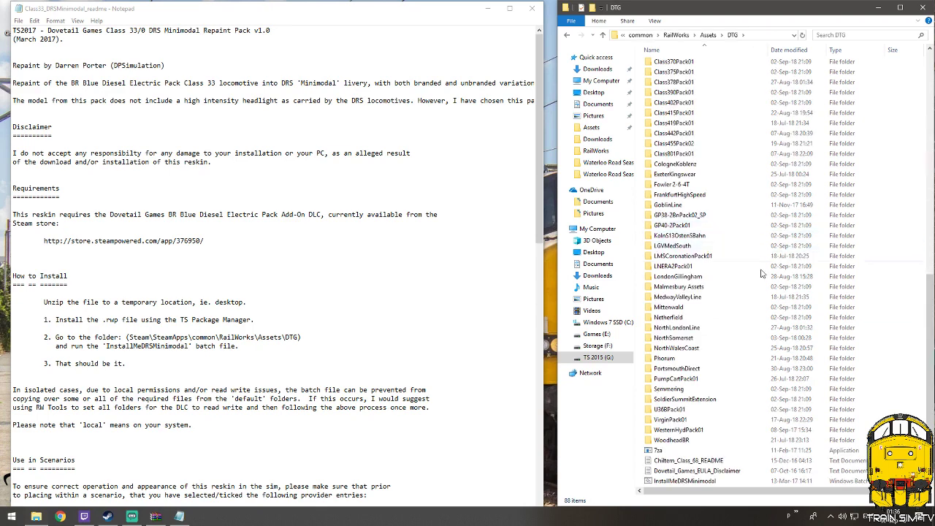
Run InstallMeDRSMinimodal past SmartScreen with Run anyway, then close the readme
double_click(685, 481)
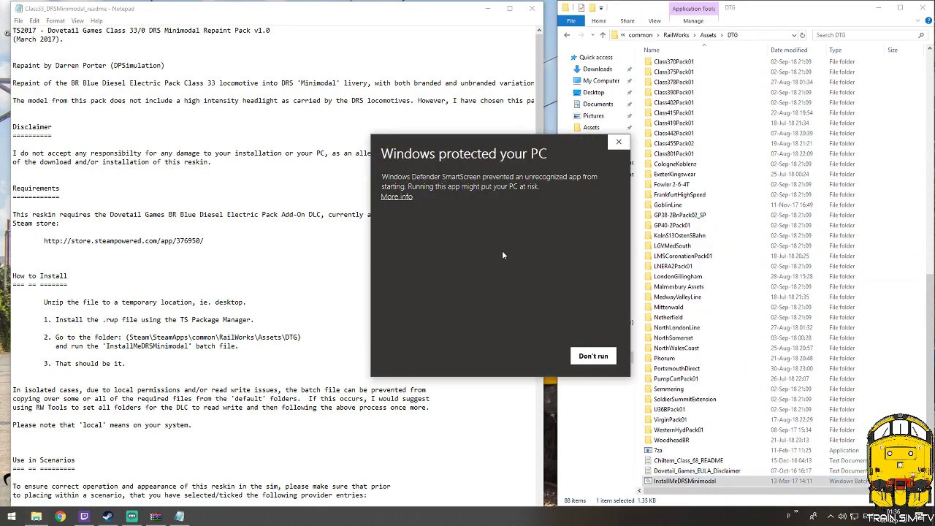
click(397, 198)
click(533, 357)
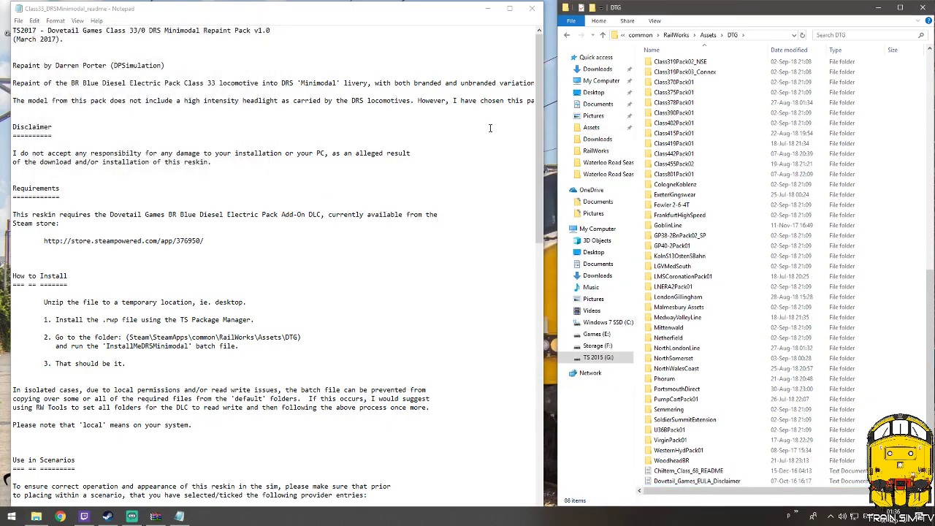
click(531, 8)
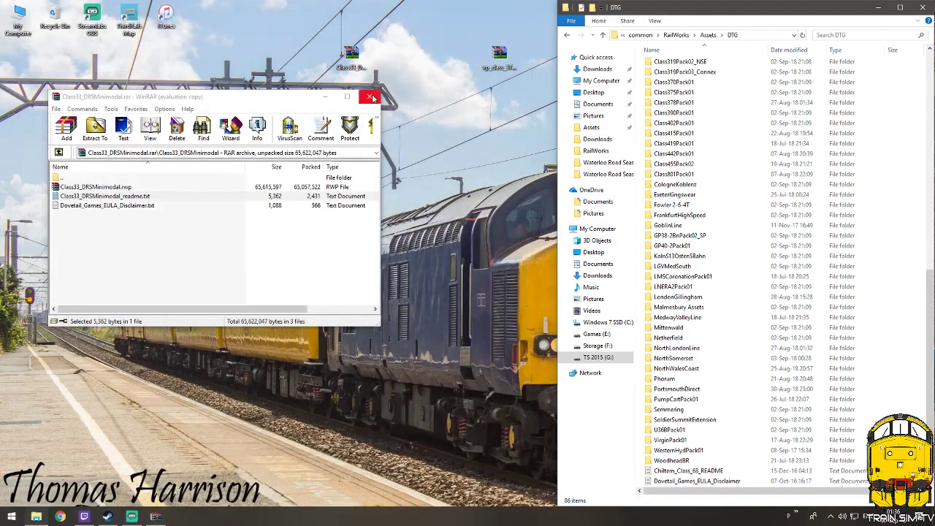
Close the Class 33 archive and open DP Simulation's Third Party Reskins page
click(372, 97)
click(59, 516)
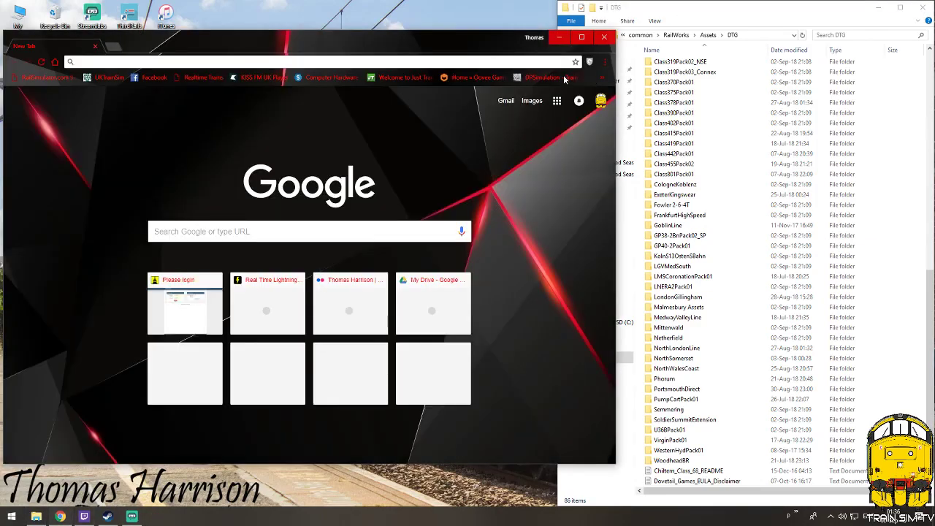
click(564, 77)
click(290, 219)
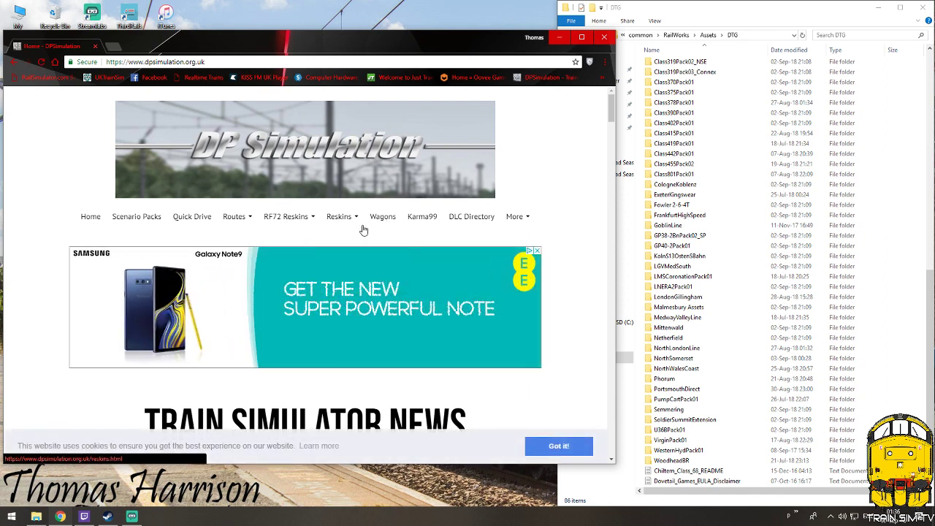
mouse_move(333, 221)
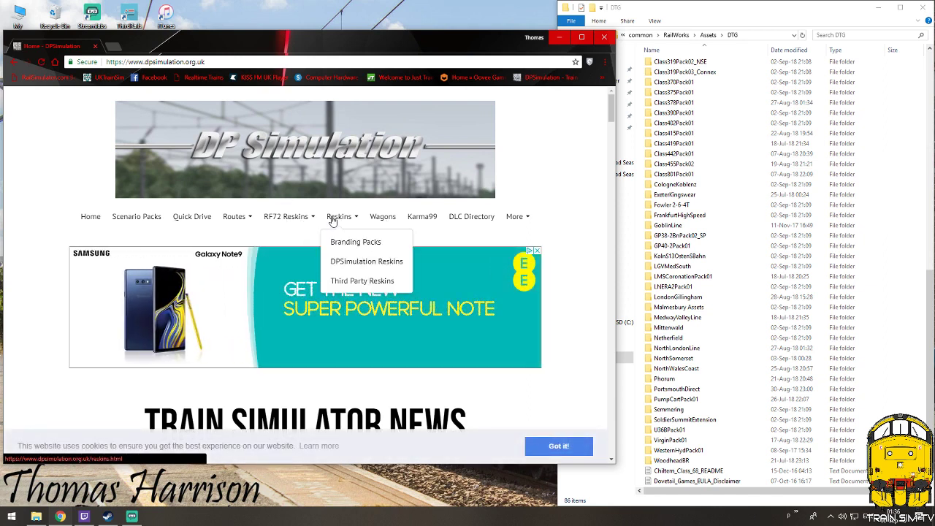
click(348, 285)
Download the 47818 One Anglia reskin and open 47818_One.rar
scroll(343, 286, down, 8)
scroll(344, 285, down, 1)
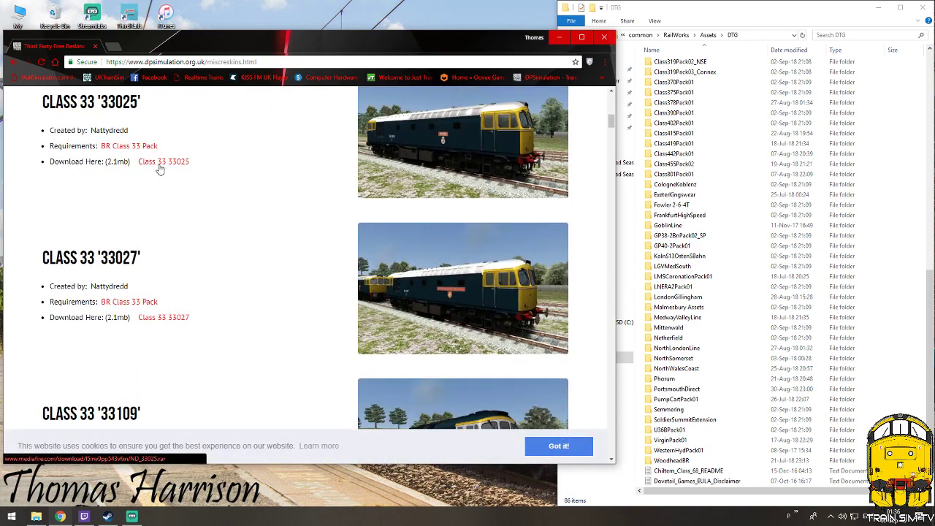
scroll(160, 169, down, 4)
scroll(162, 167, down, 5)
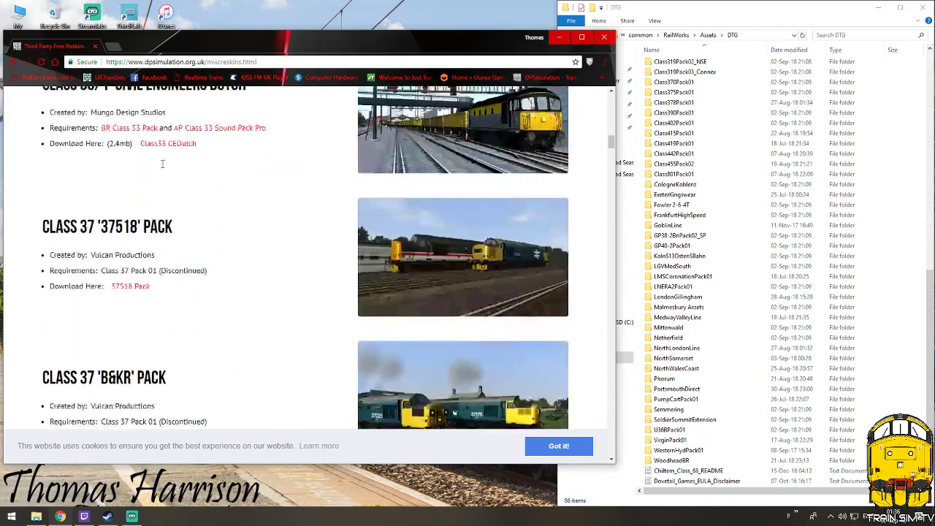
scroll(164, 241, down, 8)
scroll(164, 238, down, 5)
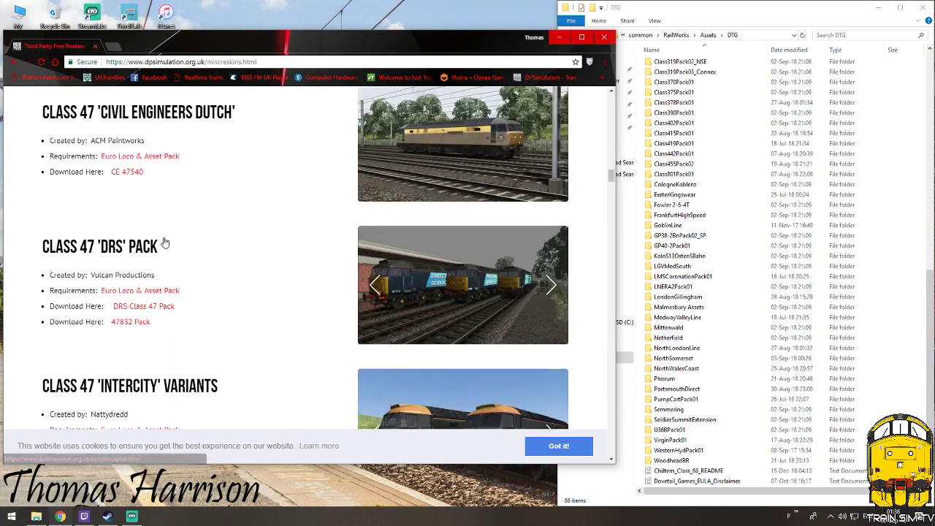
scroll(165, 241, down, 7)
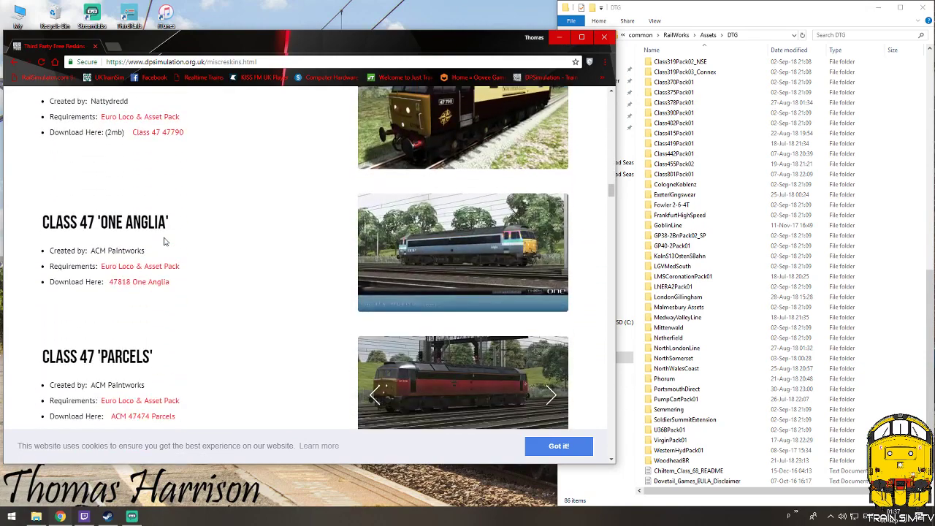
click(162, 286)
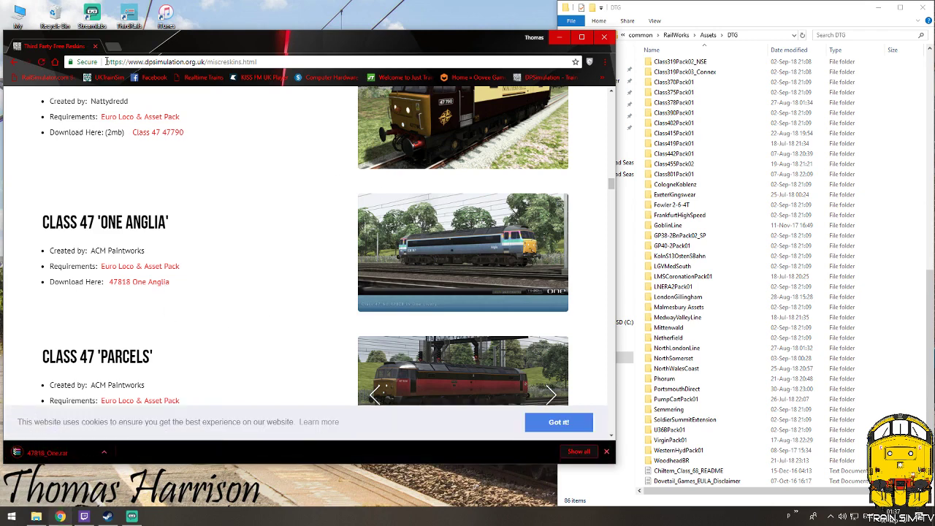
click(67, 454)
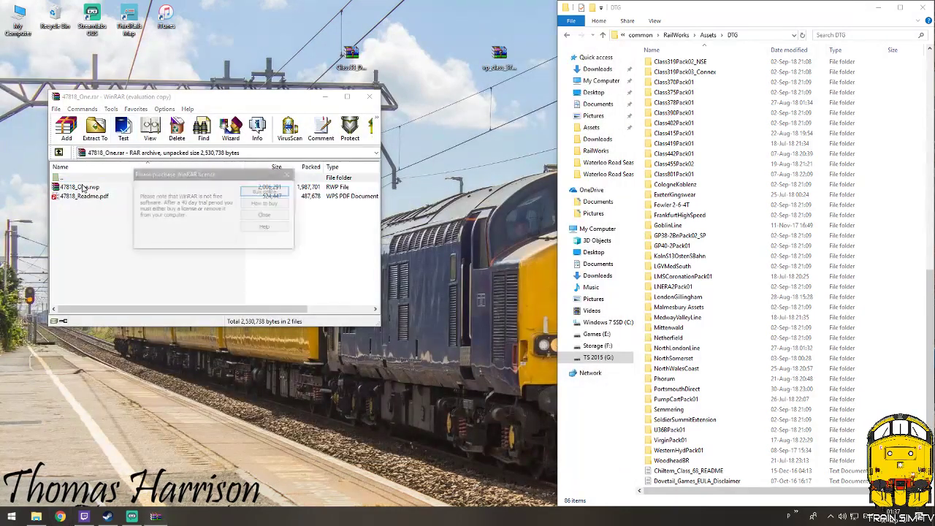
Copy the 47818_One.rwp Assets folder (44 items) into RailWorks, then open 47818_Readme.pdf
click(266, 211)
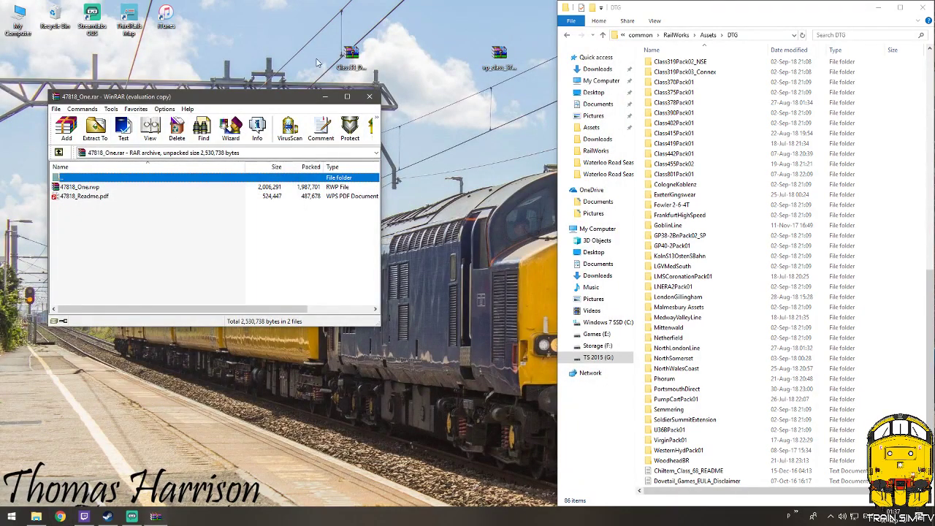
click(78, 187)
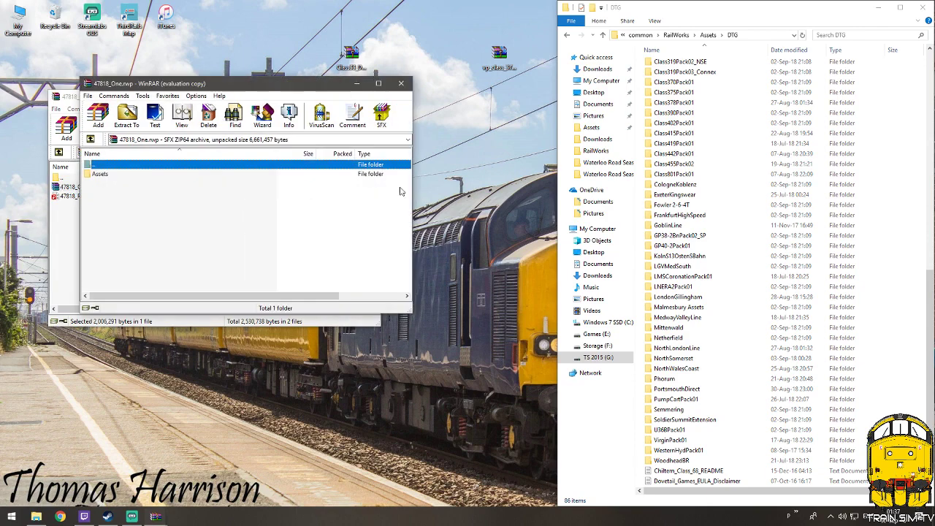
key(alt+Up)
key(alt+Up)
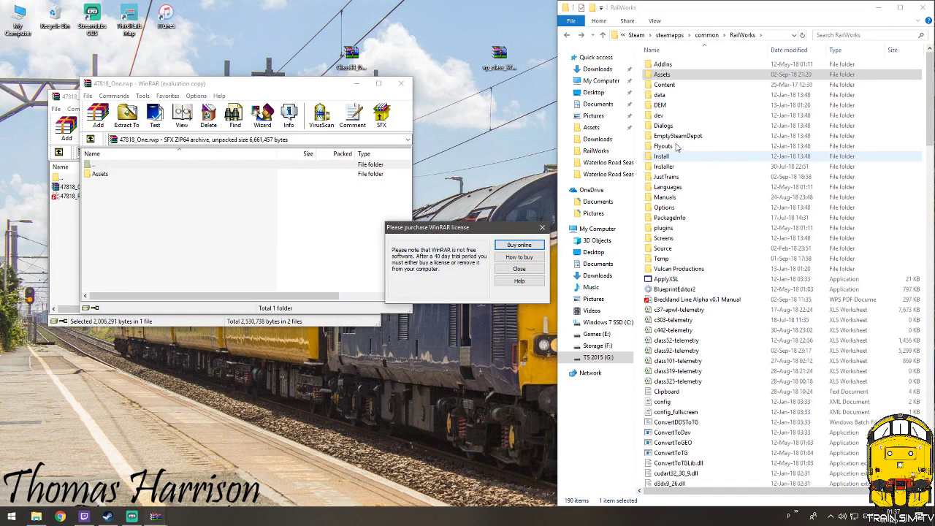
key(Escape)
drag(106, 174, 640, 132)
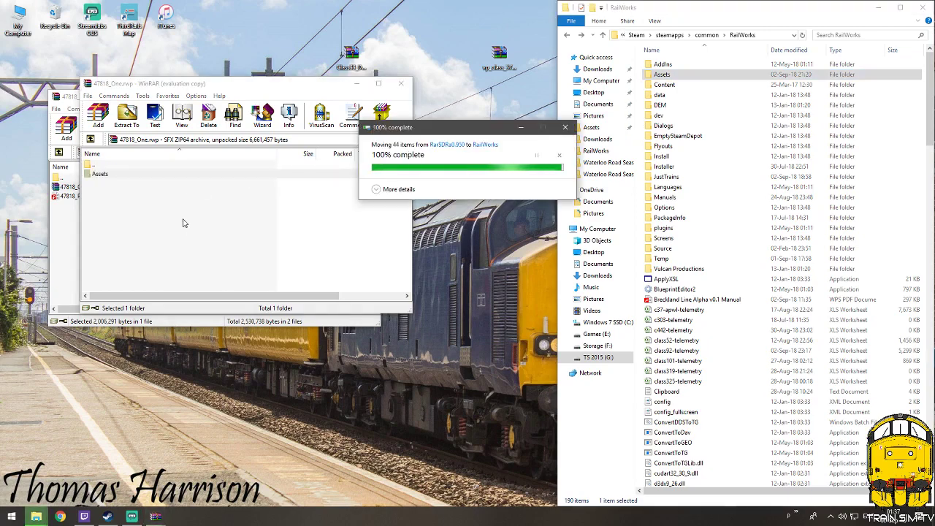
click(402, 84)
double_click(96, 196)
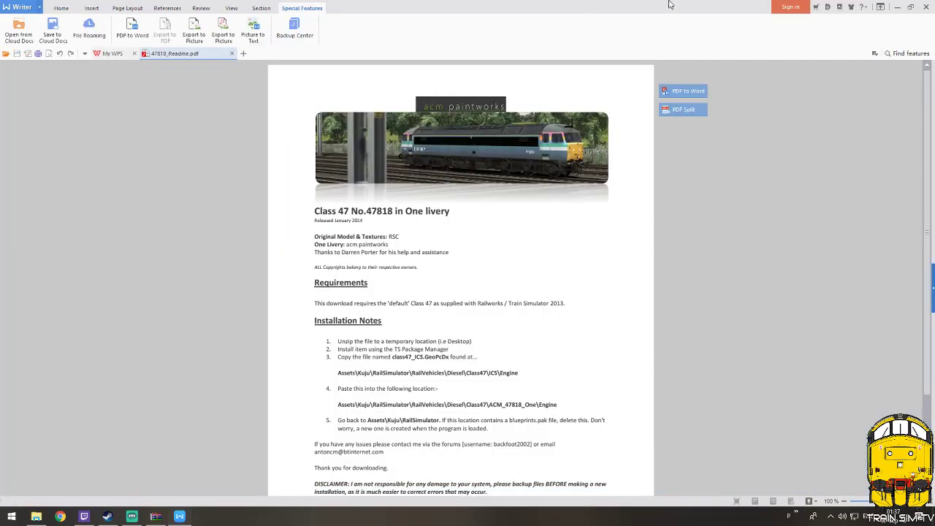
Place the 47818 readme at top-left beside Explorer, sized to show its Installation Notes
double_click(669, 4)
drag(562, 97, 376, 14)
drag(618, 57, 545, 57)
drag(411, 332, 411, 505)
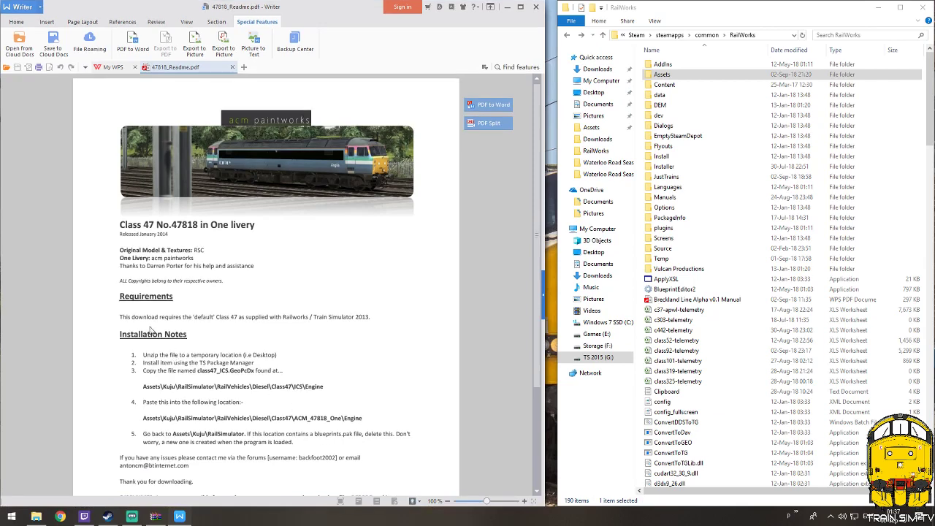
scroll(156, 350, down, 3)
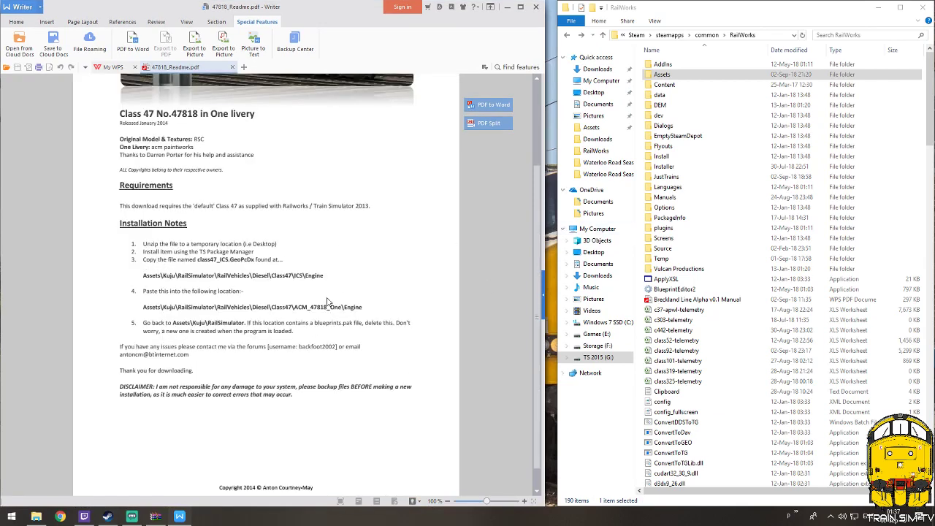
Navigate Assets > Kuju > RailSimulator > RailVehicles > Diesel > Class47 > ICS > Engine
double_click(665, 74)
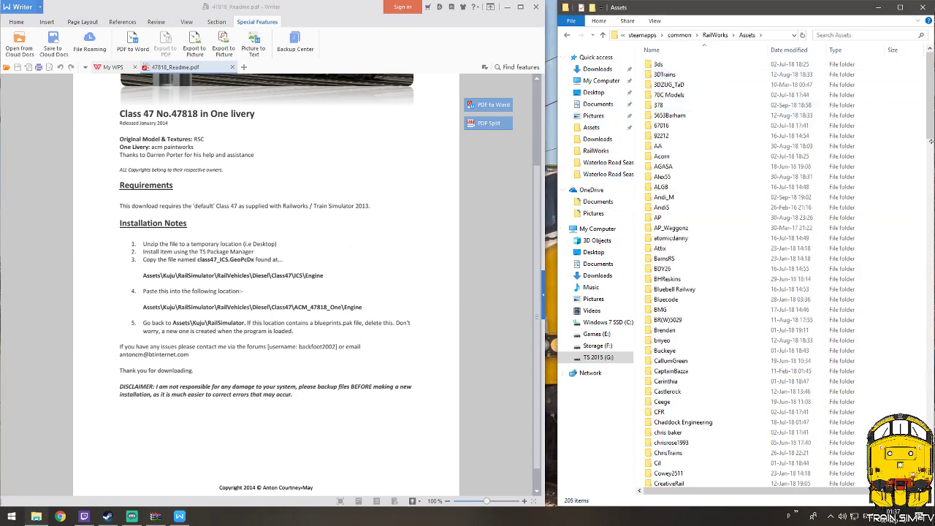
scroll(806, 181, down, 14)
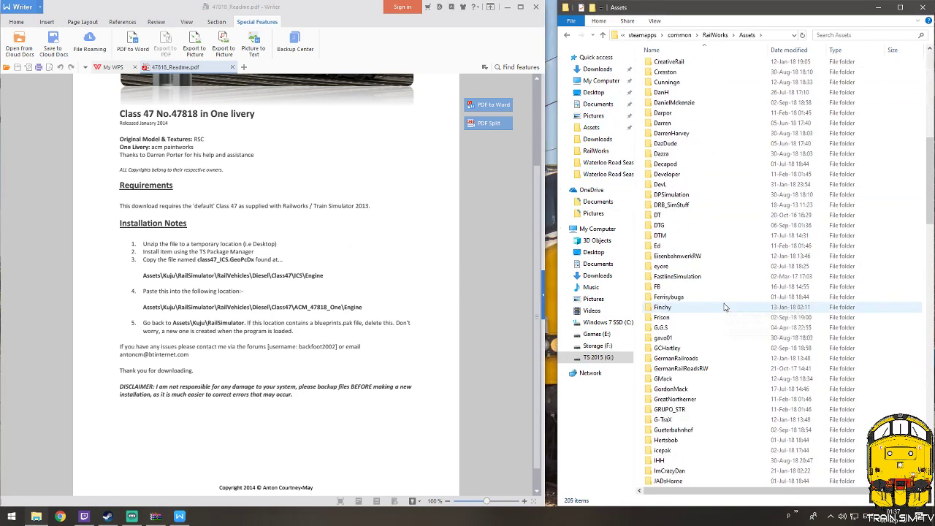
scroll(697, 380, down, 6)
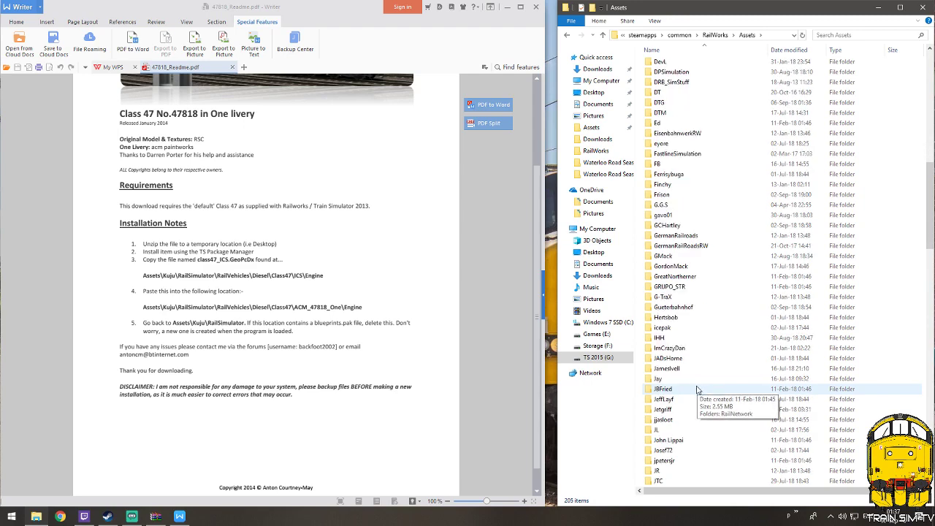
double_click(666, 472)
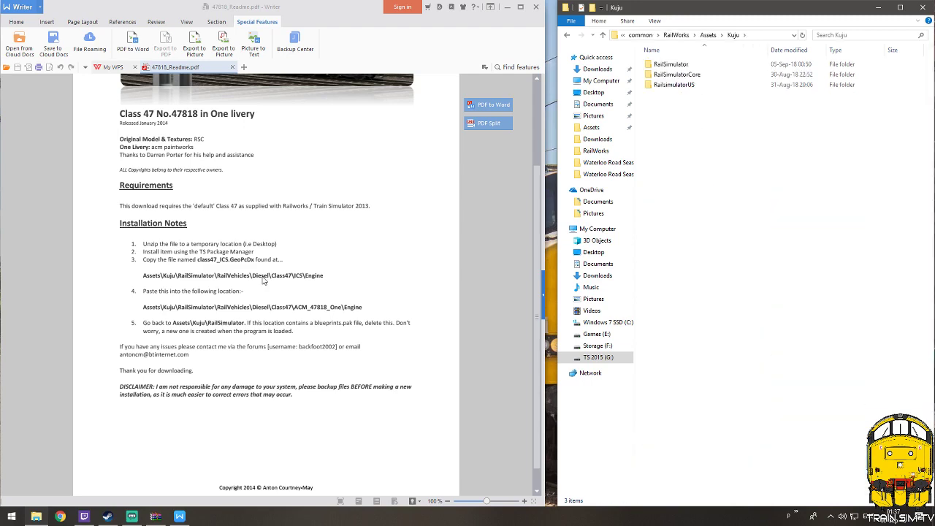
double_click(689, 66)
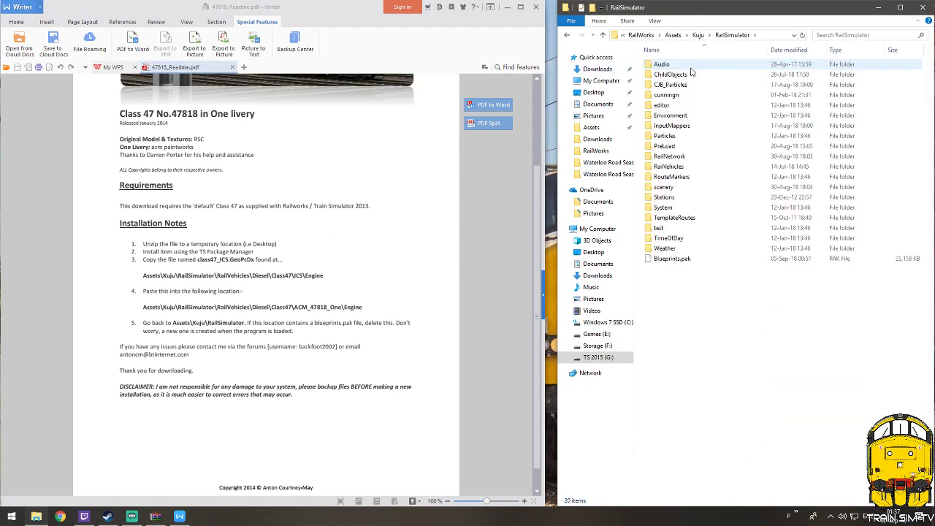
double_click(669, 166)
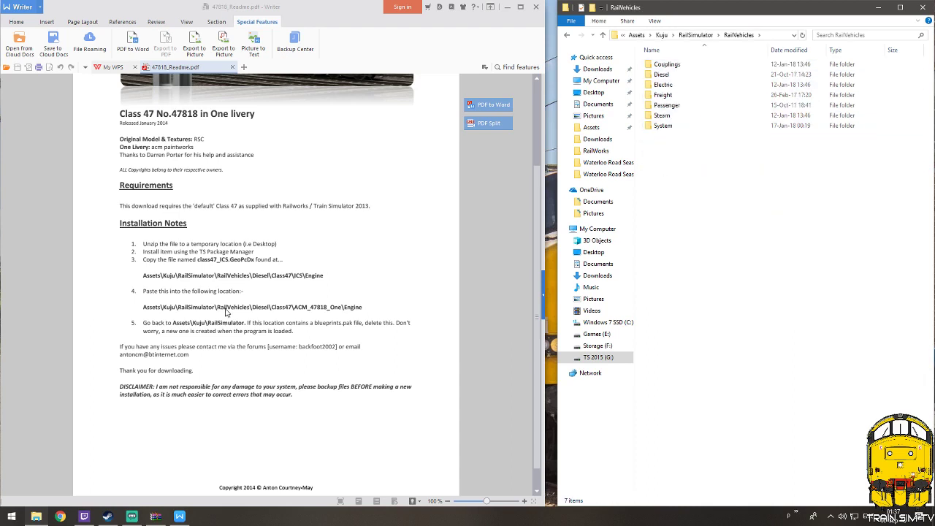
double_click(662, 75)
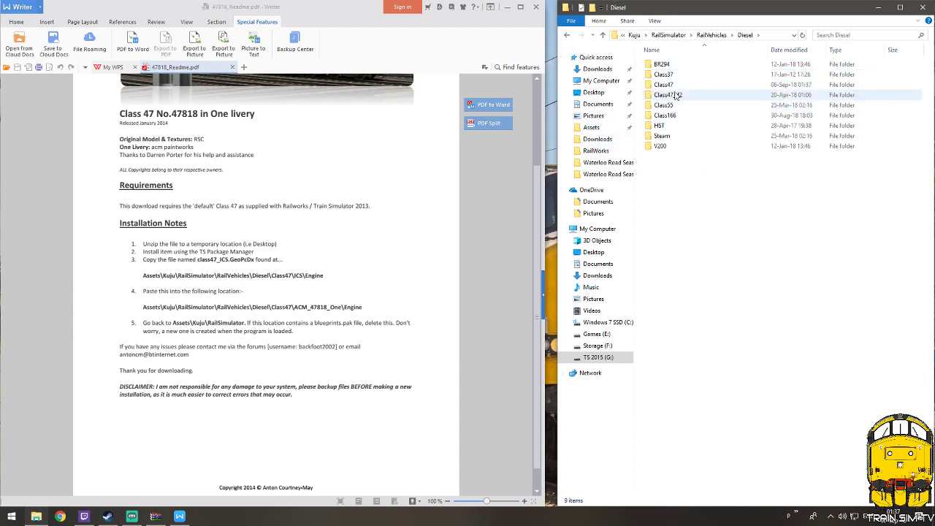
double_click(676, 85)
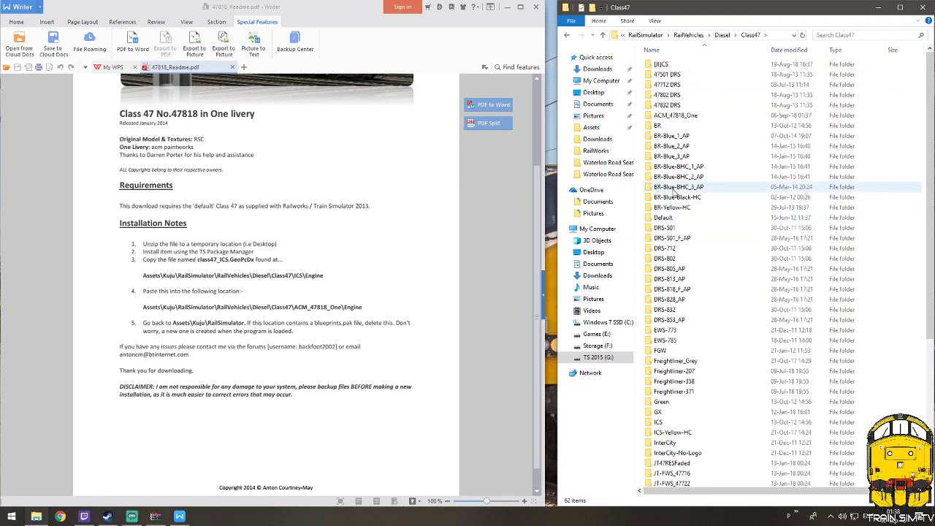
scroll(674, 191, down, 2)
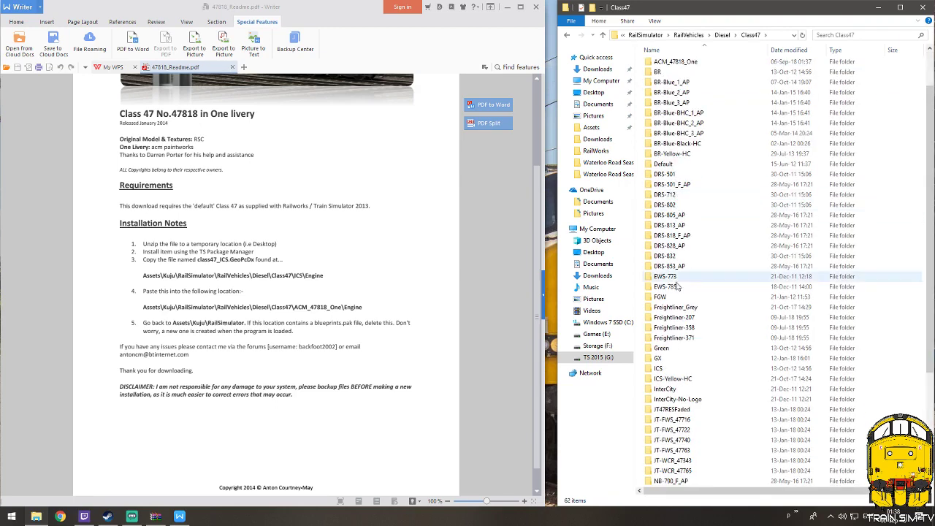
double_click(673, 368)
double_click(673, 68)
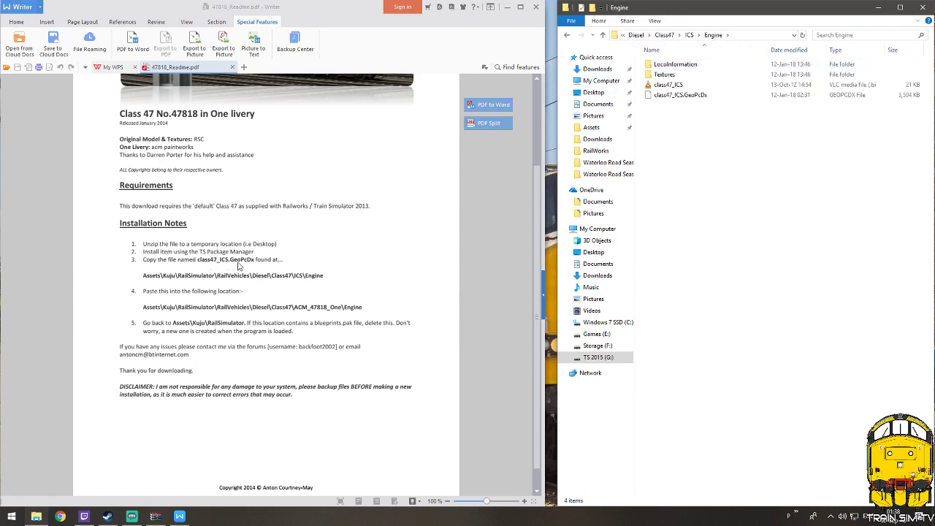
Copy class47_ICS.GeoPcDx from ICS\Engine and paste it into Class47\ACM_47818_One\Engine
click(698, 96)
right_click(691, 96)
click(728, 217)
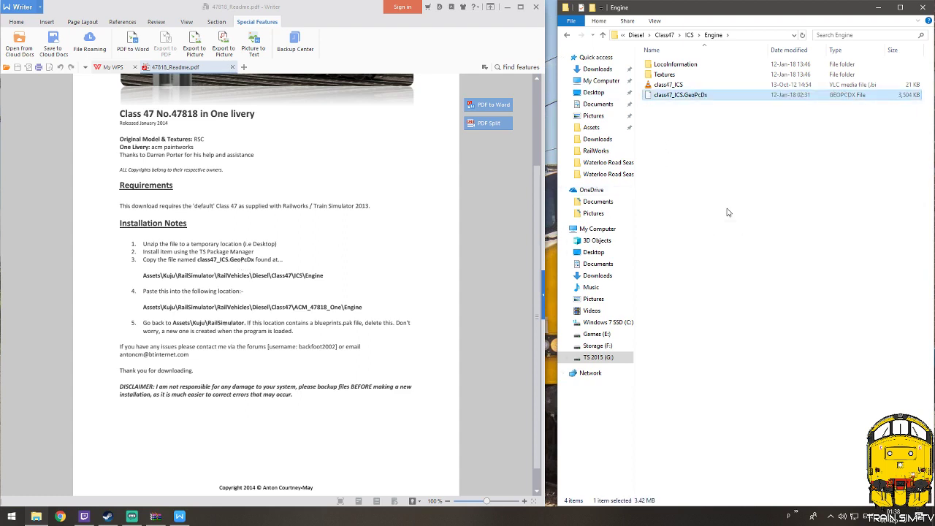
key(BackSpace)
key(BackSpace)
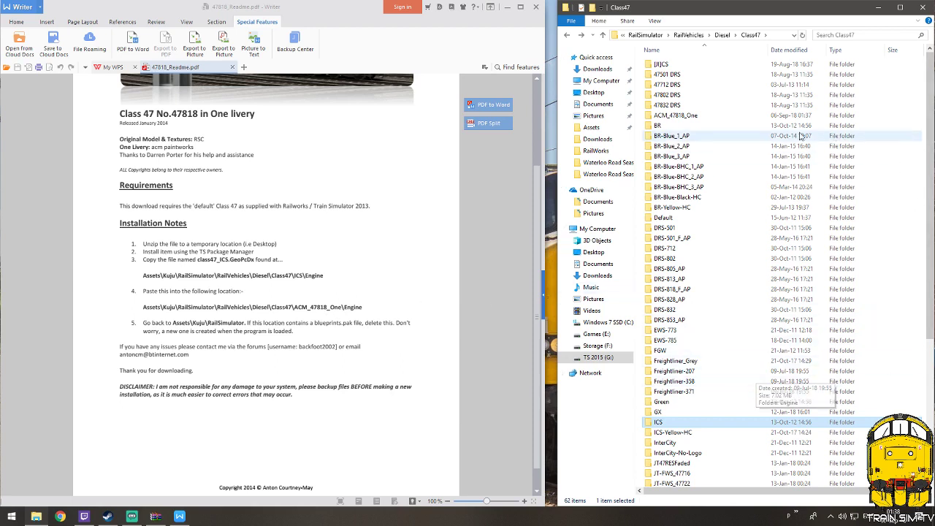
click(696, 118)
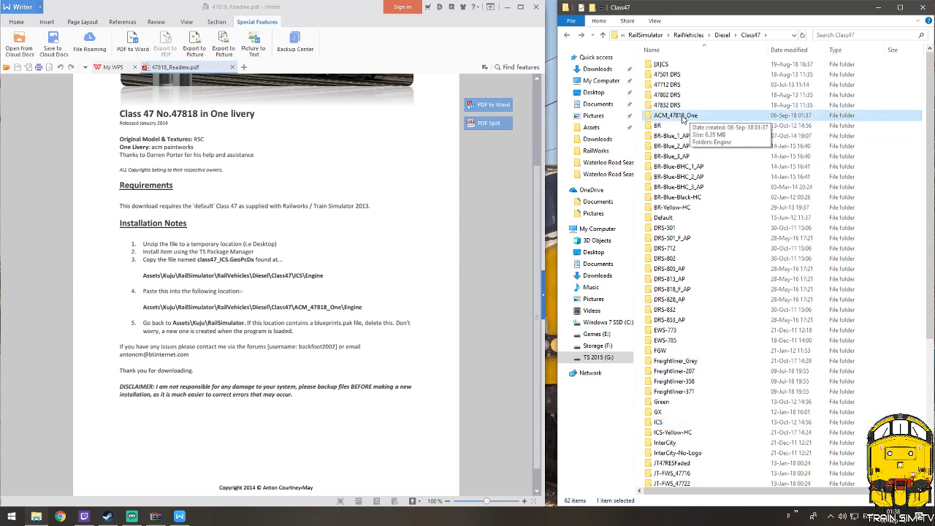
double_click(683, 118)
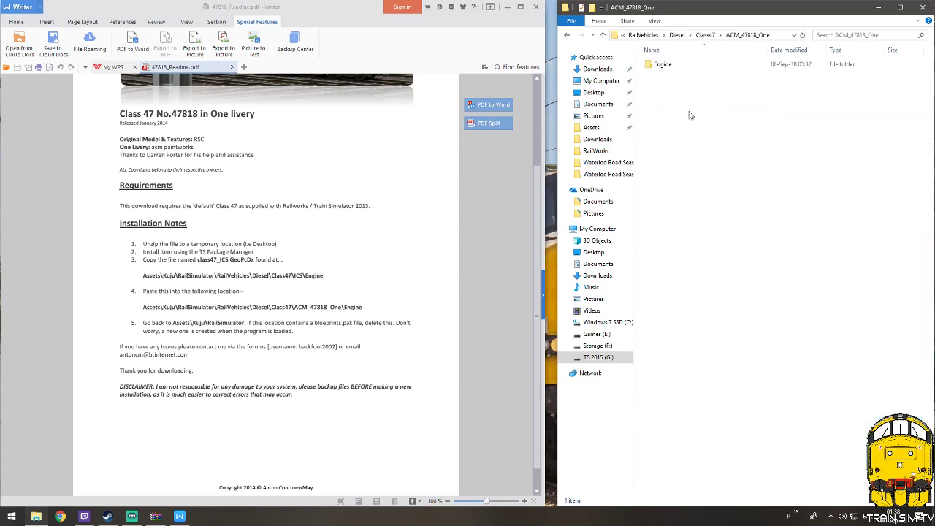
double_click(693, 64)
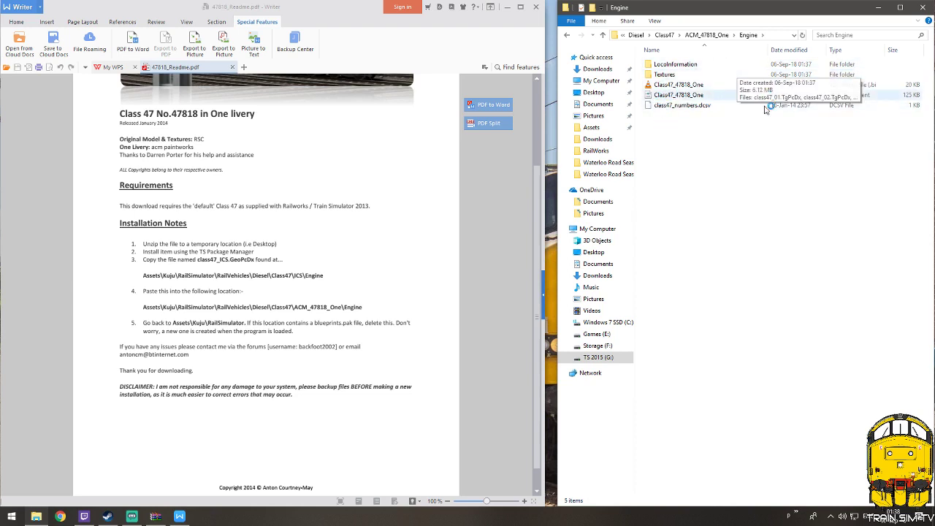
right_click(707, 217)
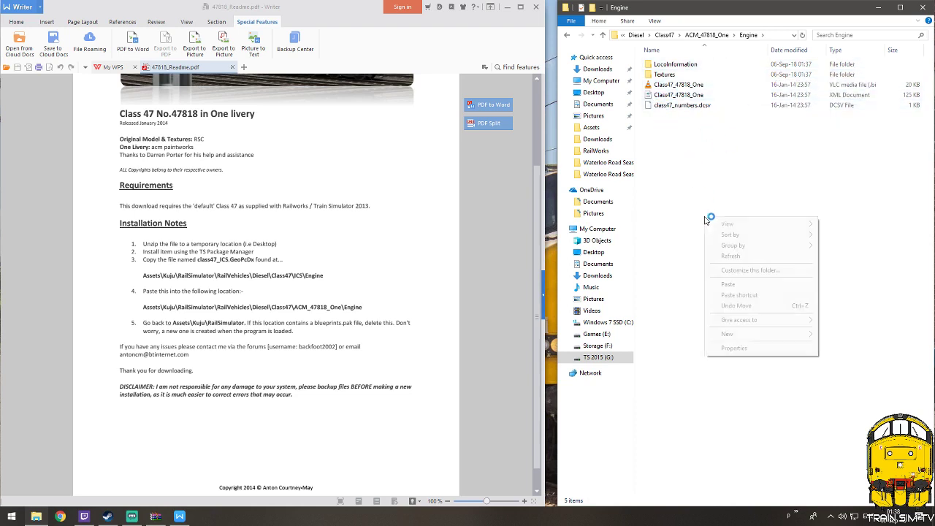
click(756, 285)
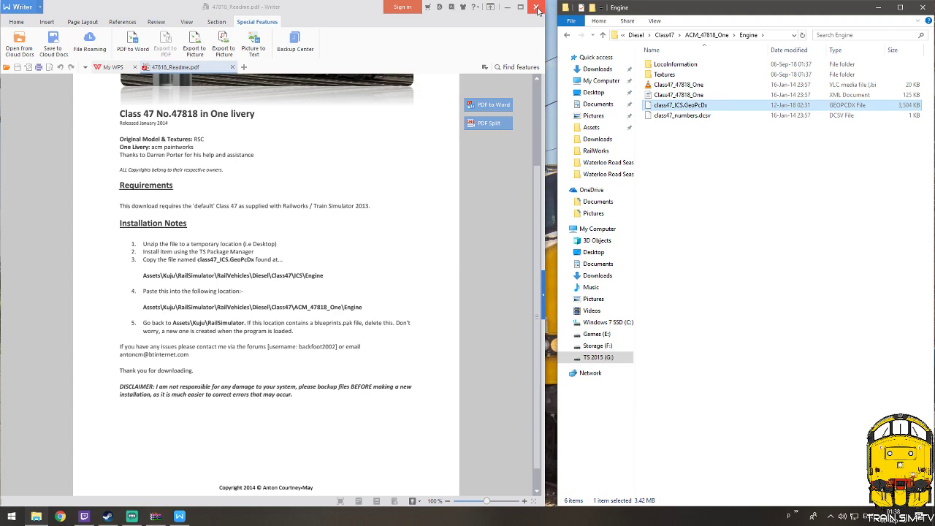
Close the 47818 readme and archive, and delete the Class33 archive from the desktop
click(538, 7)
click(370, 97)
click(352, 57)
key(Delete)
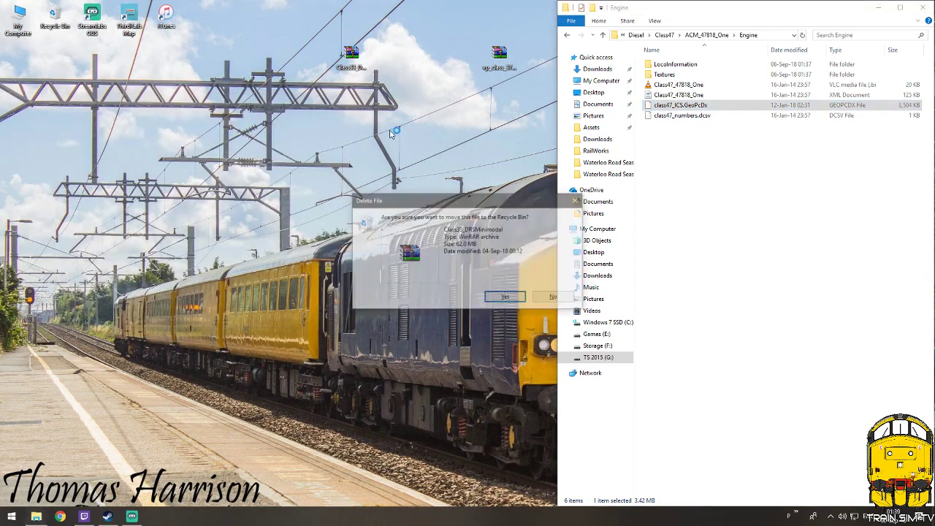
click(506, 297)
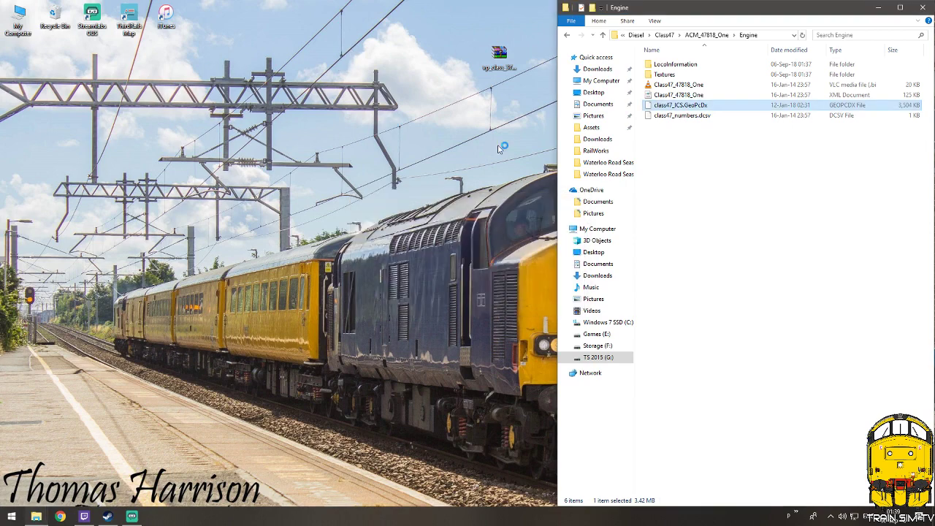
Shift the vp_class archive icon left and climb Explorer back up to RailWorks
click(494, 62)
drag(494, 63, 386, 62)
click(764, 161)
key(BackSpace)
key(BackSpace)
key(BackSpace)
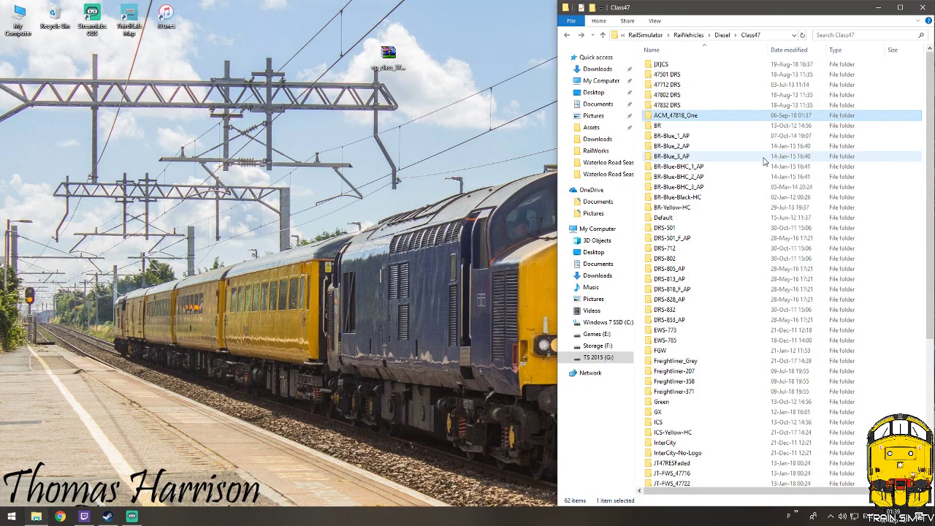
key(BackSpace)
key(BackSpace)
key(BackSpace)
key(BackSpace)
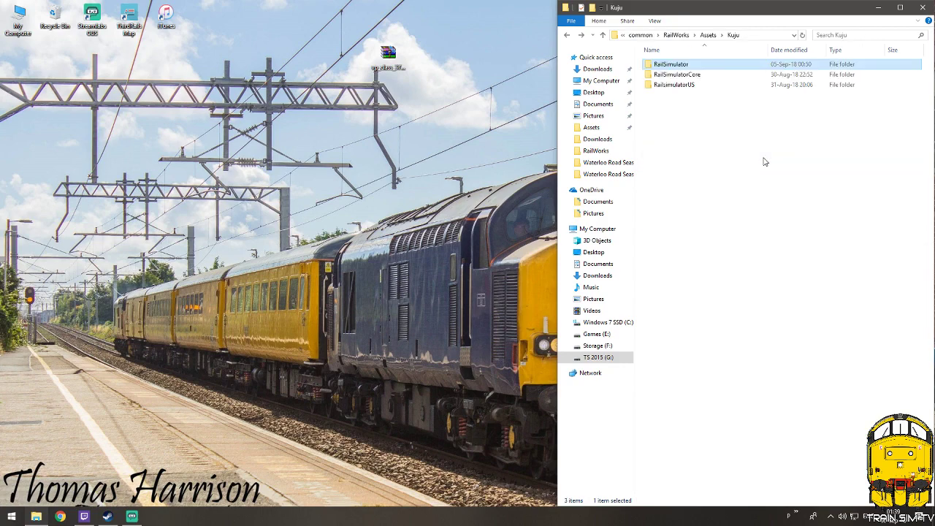
key(BackSpace)
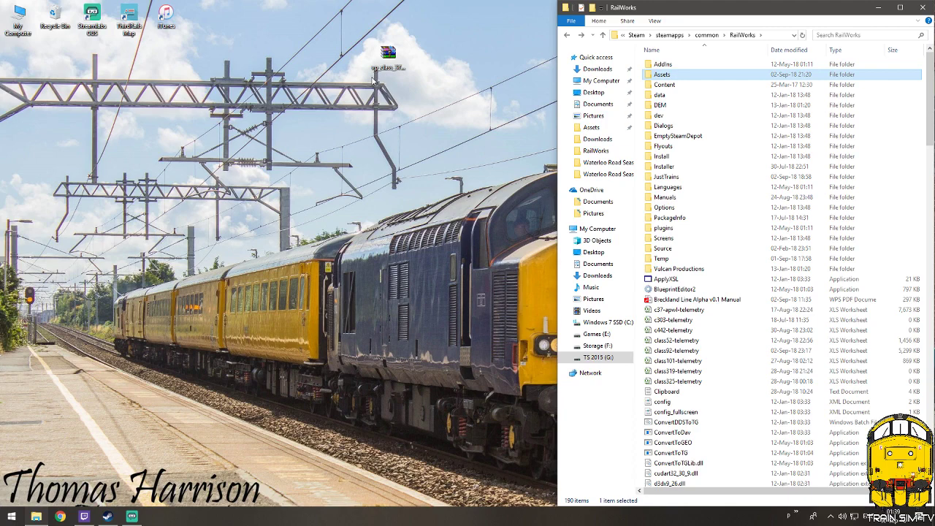
Open vp_class_37114_ews.rar and widen its Readme.txt to read the admin-mode installer note
double_click(389, 58)
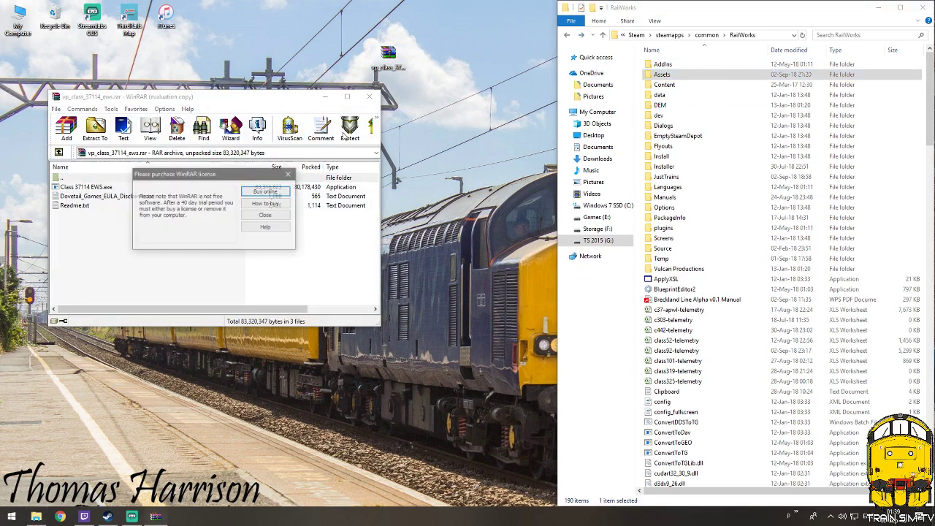
click(266, 212)
drag(268, 98, 474, 115)
double_click(287, 222)
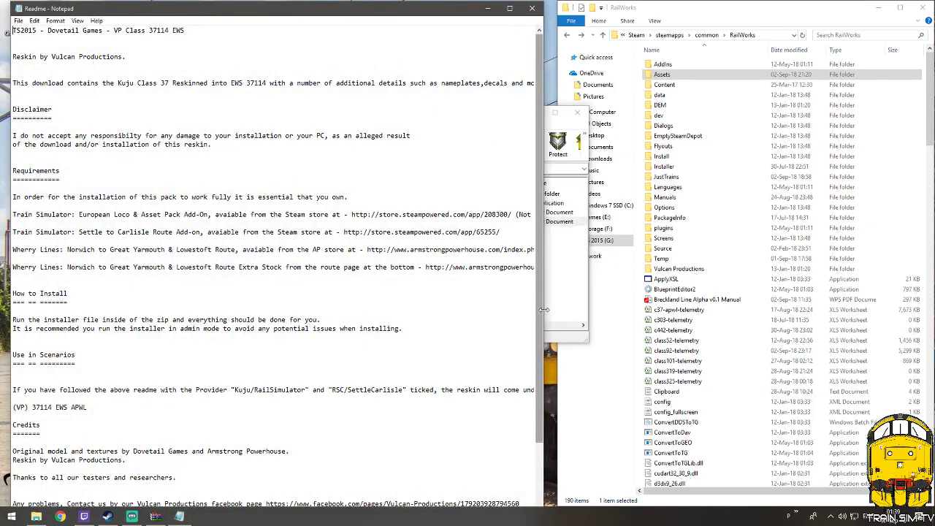
drag(544, 310, 814, 307)
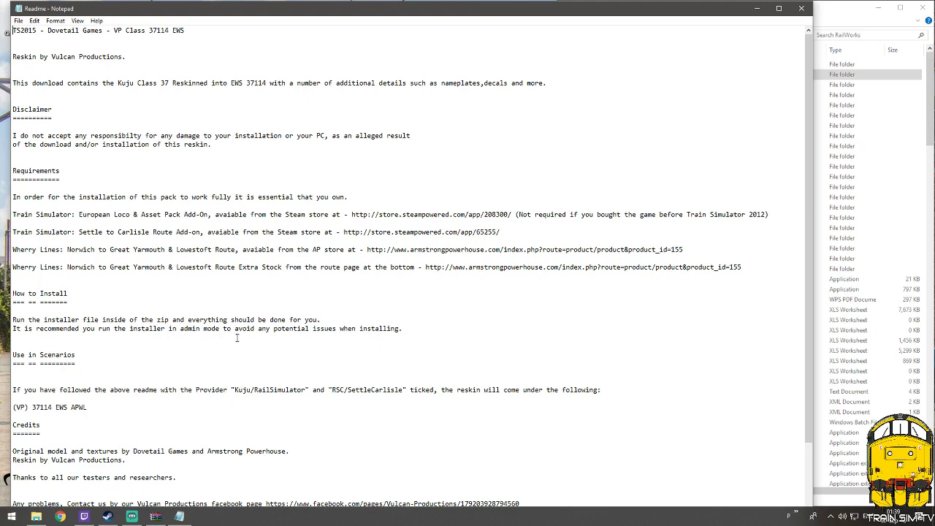
Close the Readme and drag Class 37114 EWS.exe out of the WinRAR archive onto the desktop
click(803, 8)
click(296, 204)
right_click(296, 206)
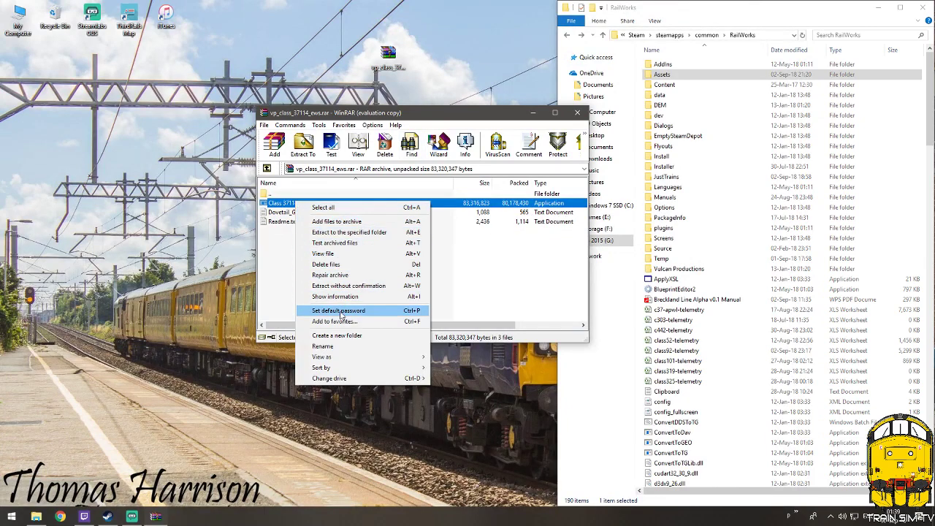
click(283, 204)
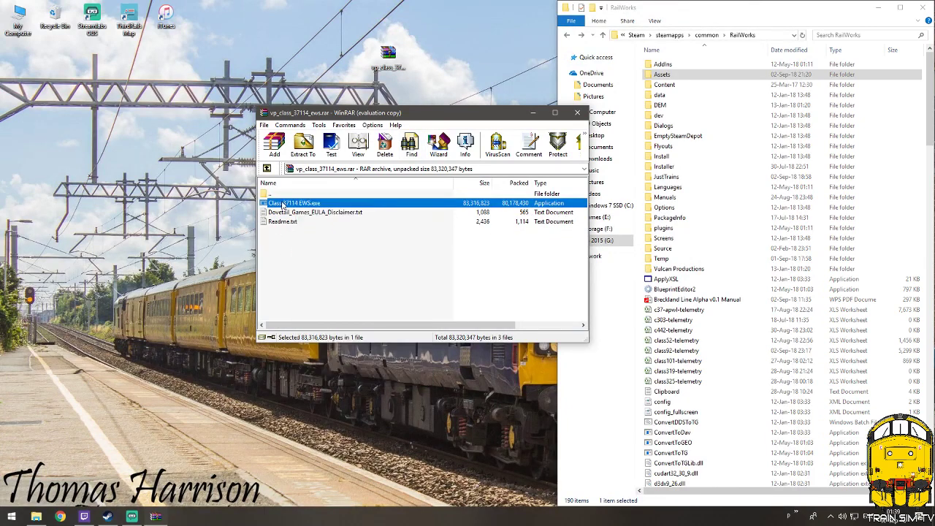
key(Escape)
drag(306, 201, 176, 151)
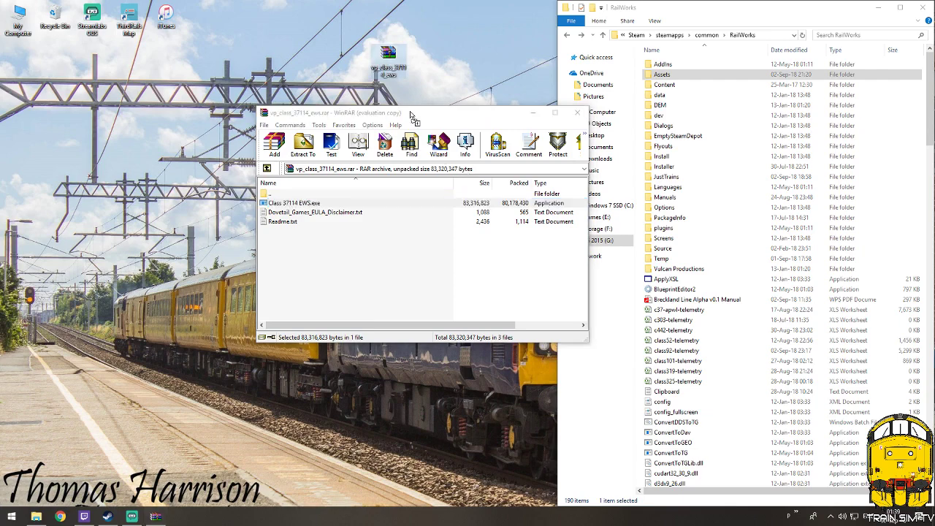
drag(411, 116, 263, 105)
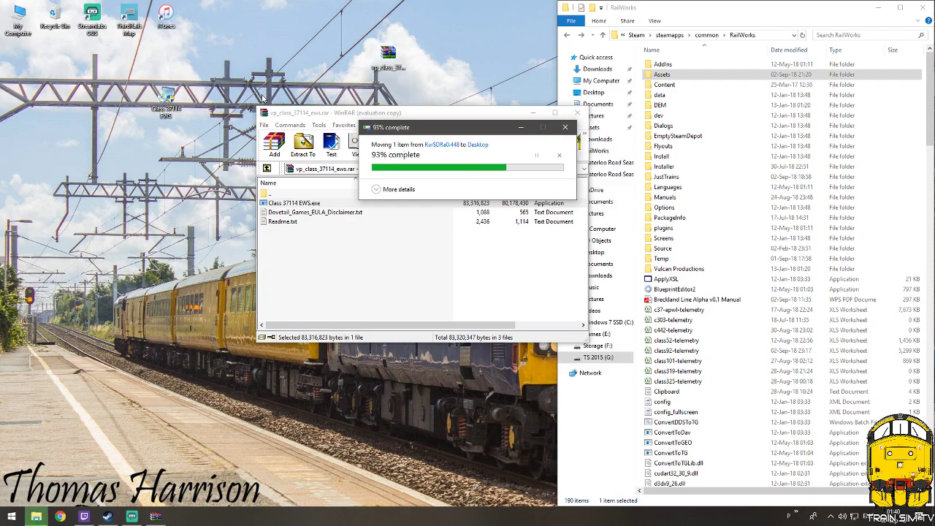
Close WinRAR and run the Class 37114 EWS installer as administrator, bypassing the SmartScreen warning
click(581, 117)
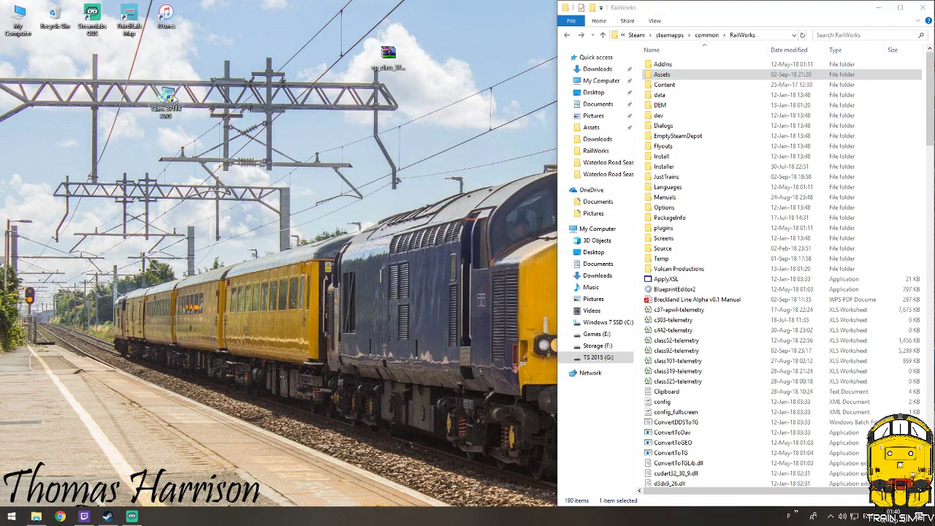
right_click(171, 106)
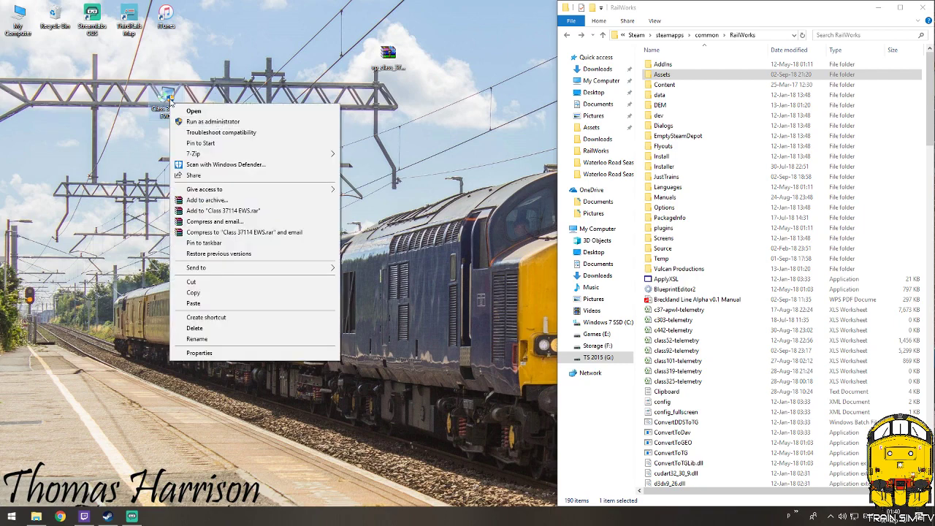
click(178, 121)
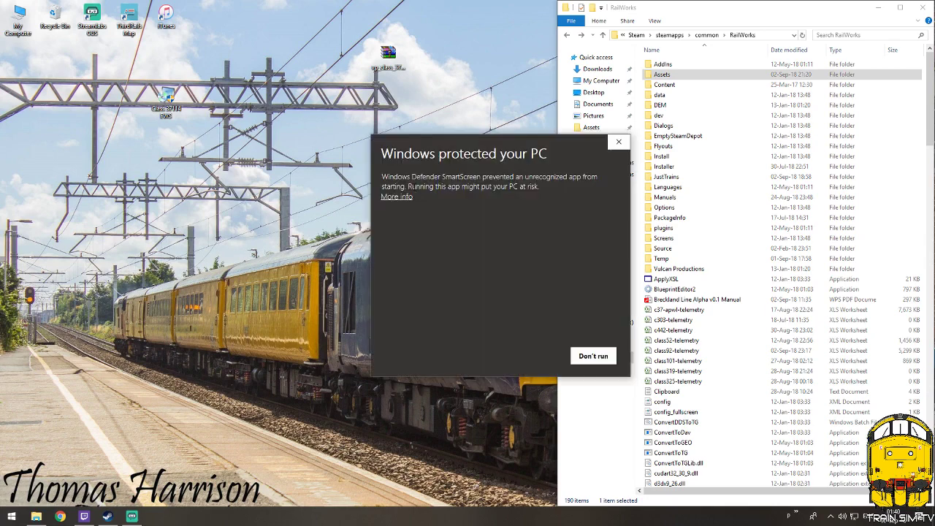
click(400, 199)
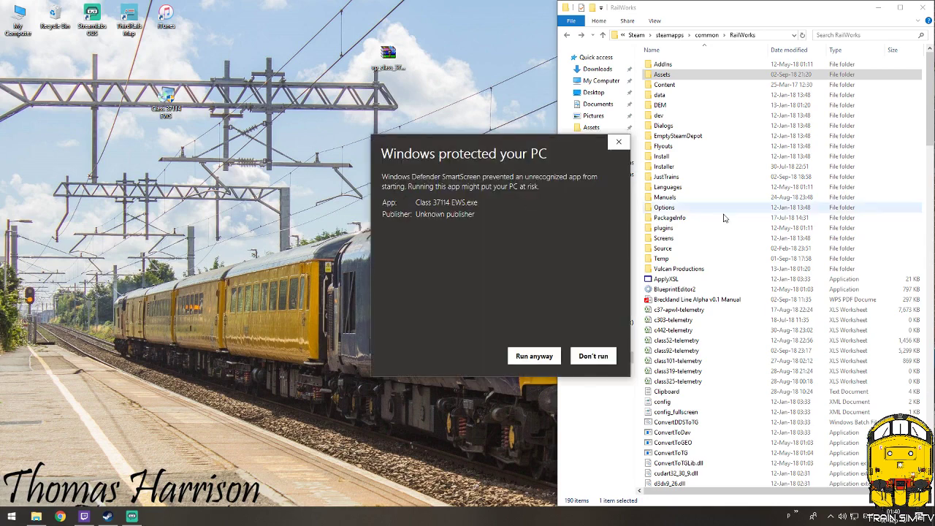
click(534, 355)
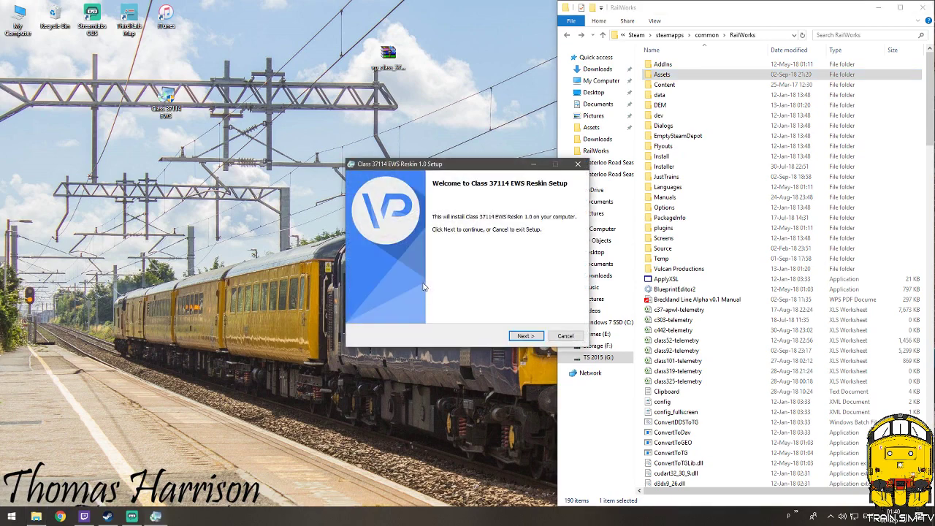
drag(442, 165, 388, 156)
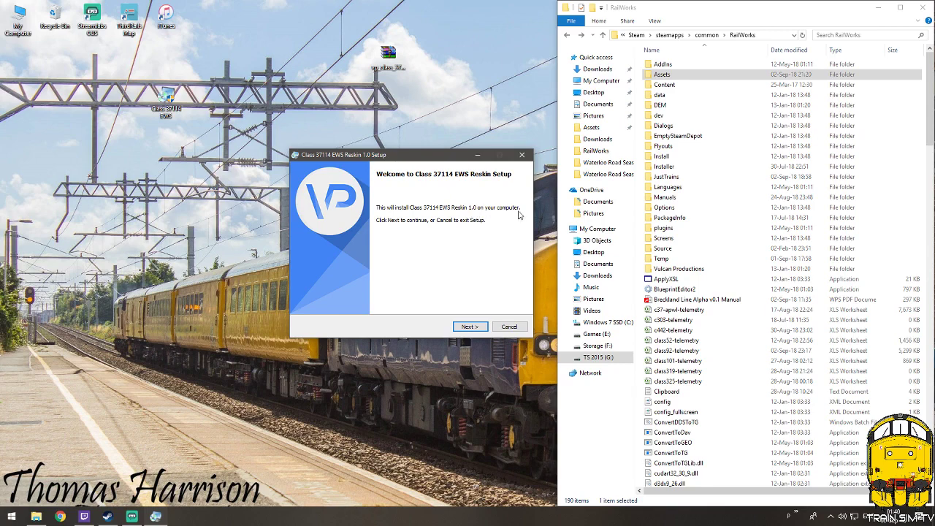
Accept the licence agreement and install the reskin into the RailWorks folder
click(471, 329)
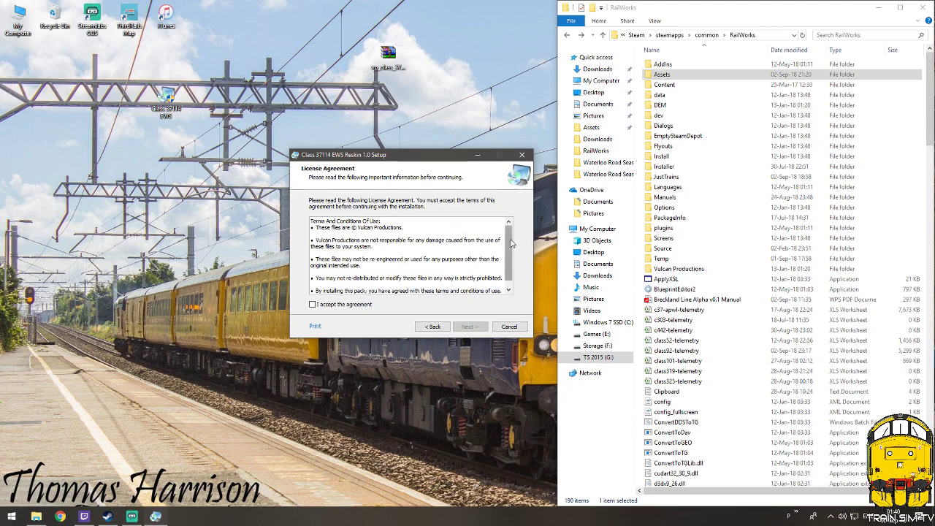
scroll(511, 249, down, 1)
scroll(515, 252, up, 1)
scroll(338, 266, down, 1)
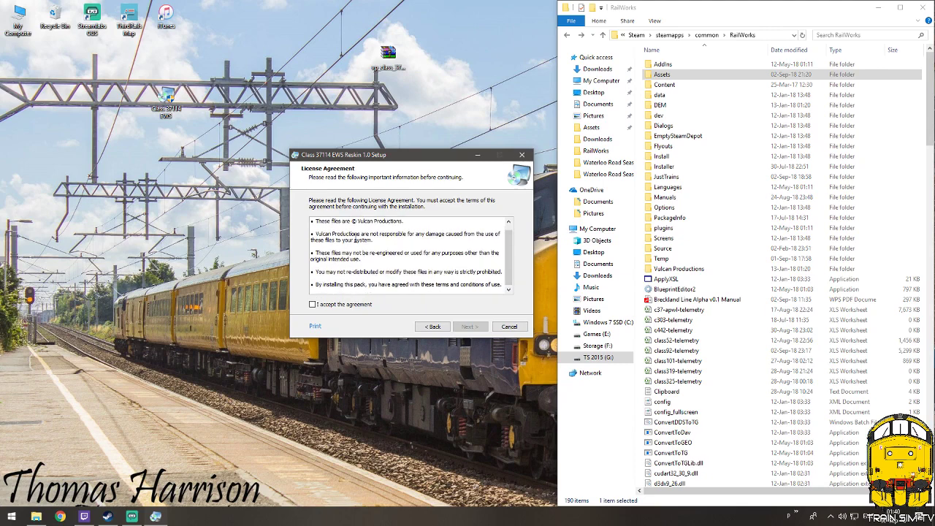
click(314, 305)
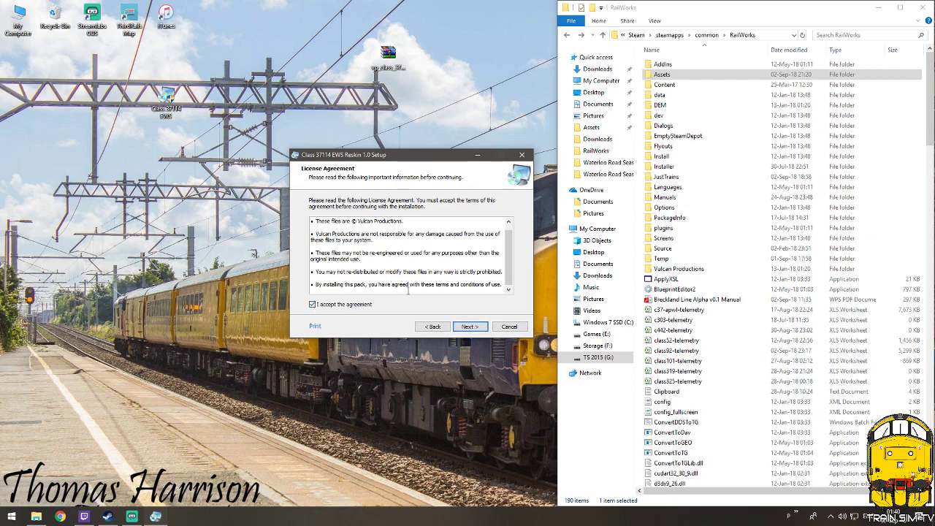
click(473, 327)
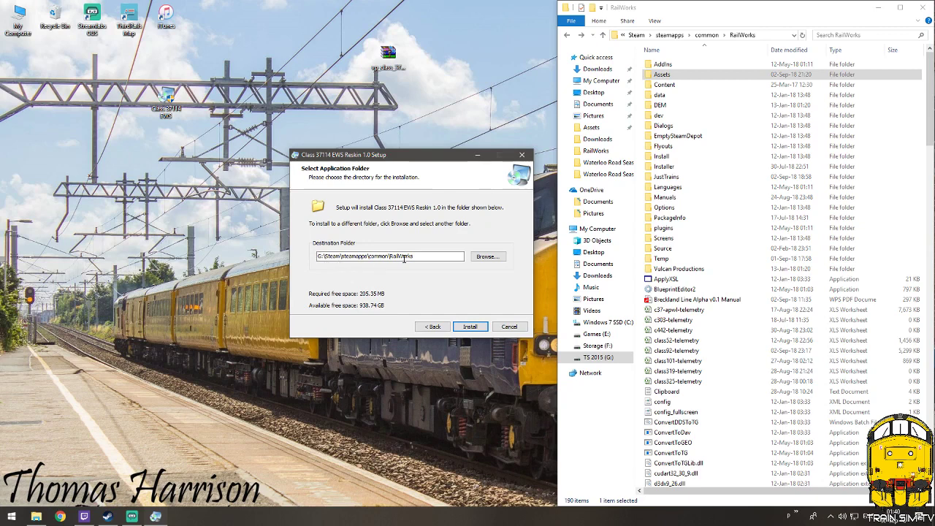
click(470, 327)
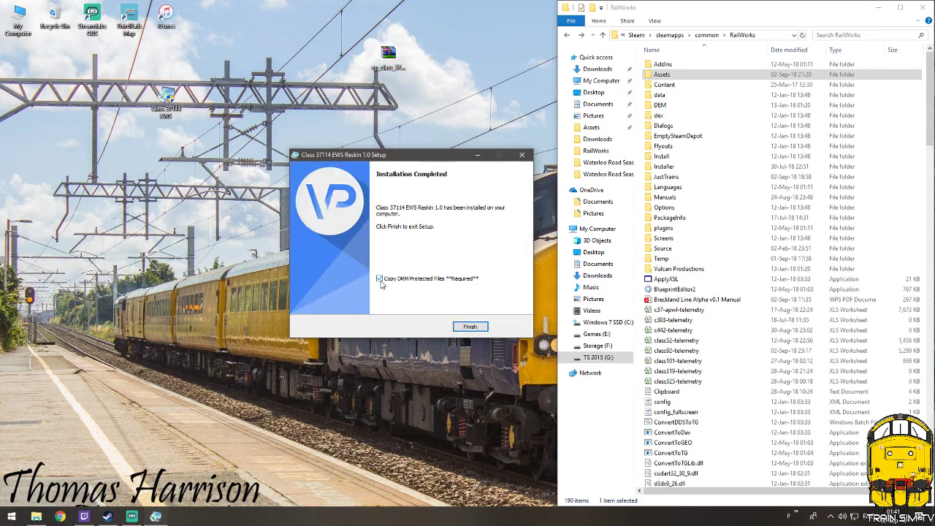
Tick Copy DRM Protected Files, finish setup, and delete the Class 37114 EWS installer from the desktop
click(380, 279)
click(470, 327)
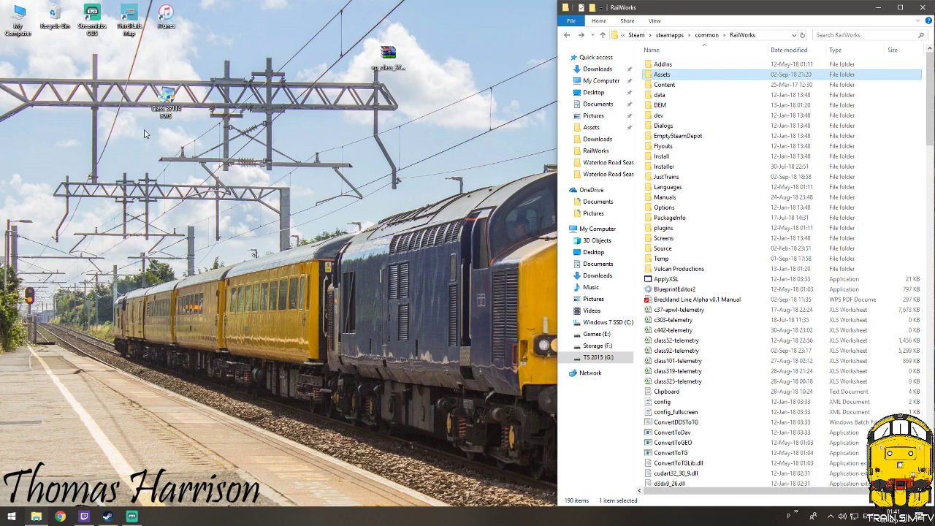
click(165, 96)
key(Delete)
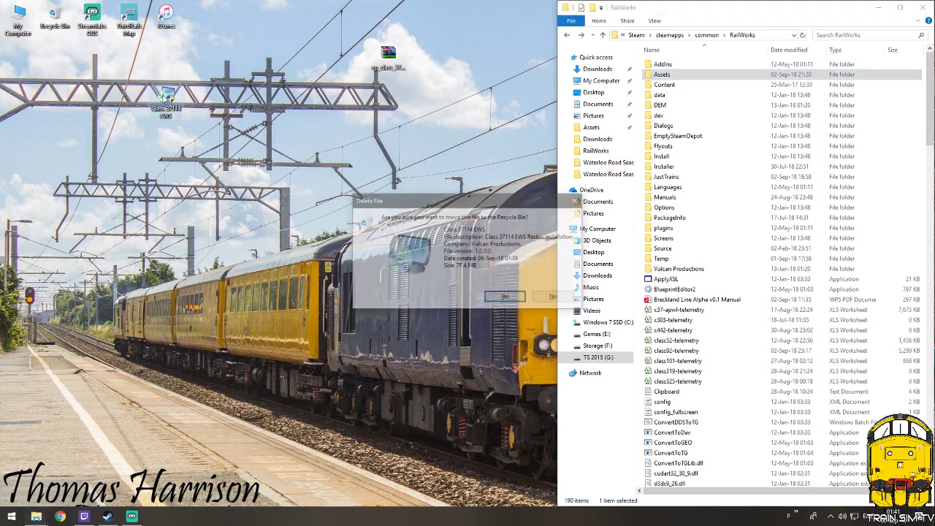
click(497, 296)
Delete the vp_class archive from the desktop
click(389, 62)
key(Delete)
click(508, 293)
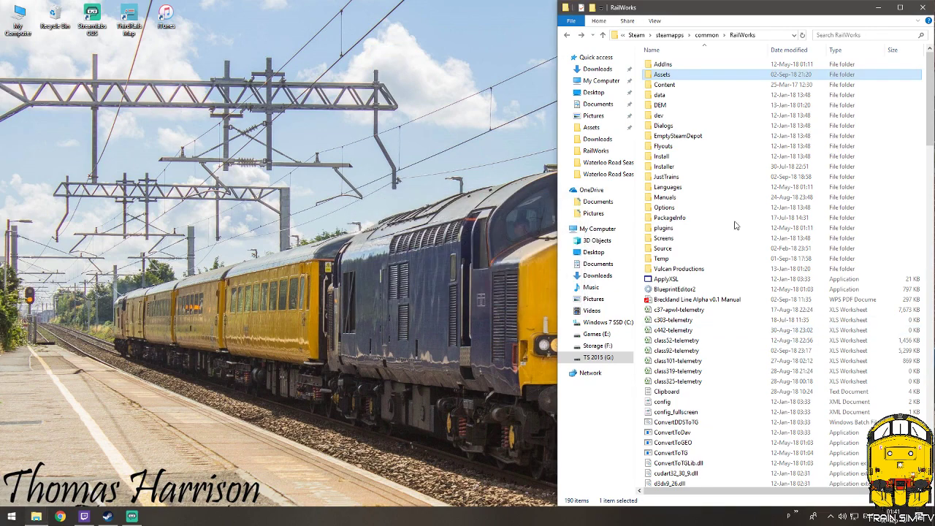
Shrink the RailWorks Explorer window and bring Streamlabs OBS to the front
mouse_move(776, 3)
mouse_down()
mouse_move(777, 77)
mouse_move(752, 36)
mouse_move(773, 16)
mouse_up()
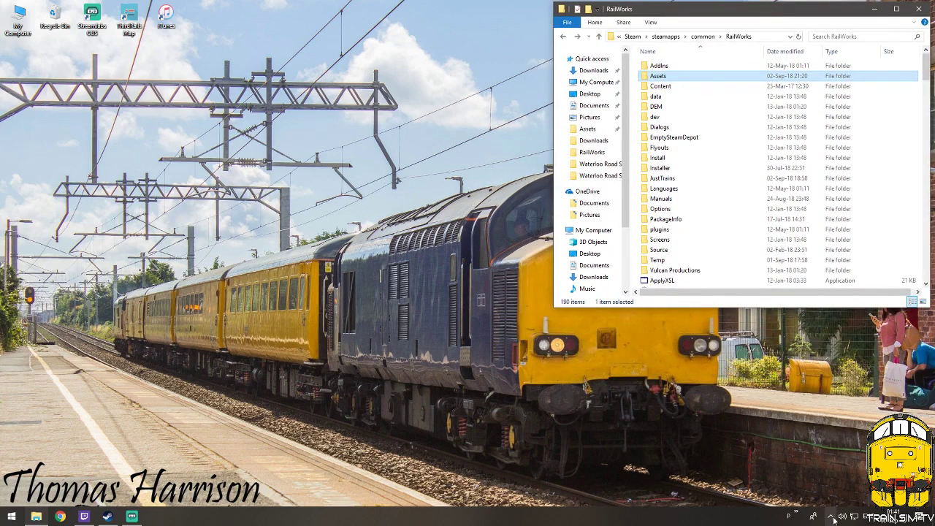
click(132, 516)
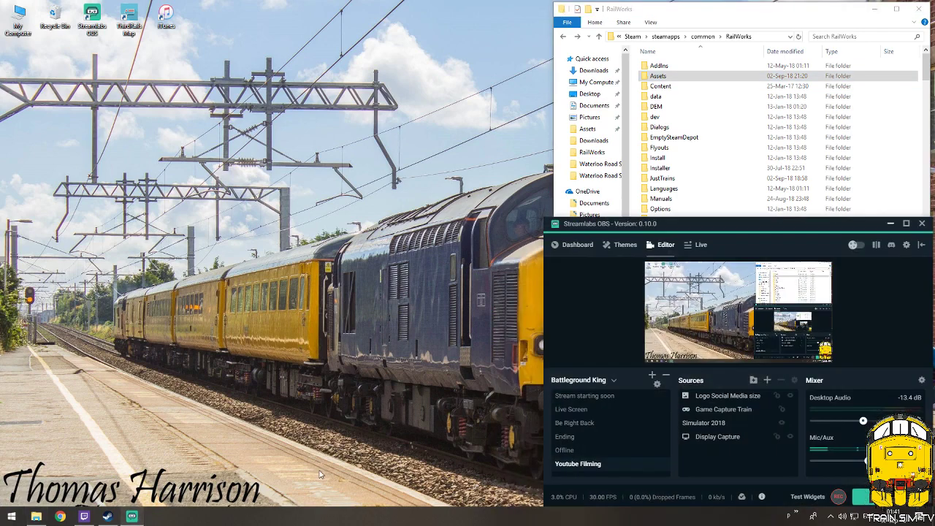